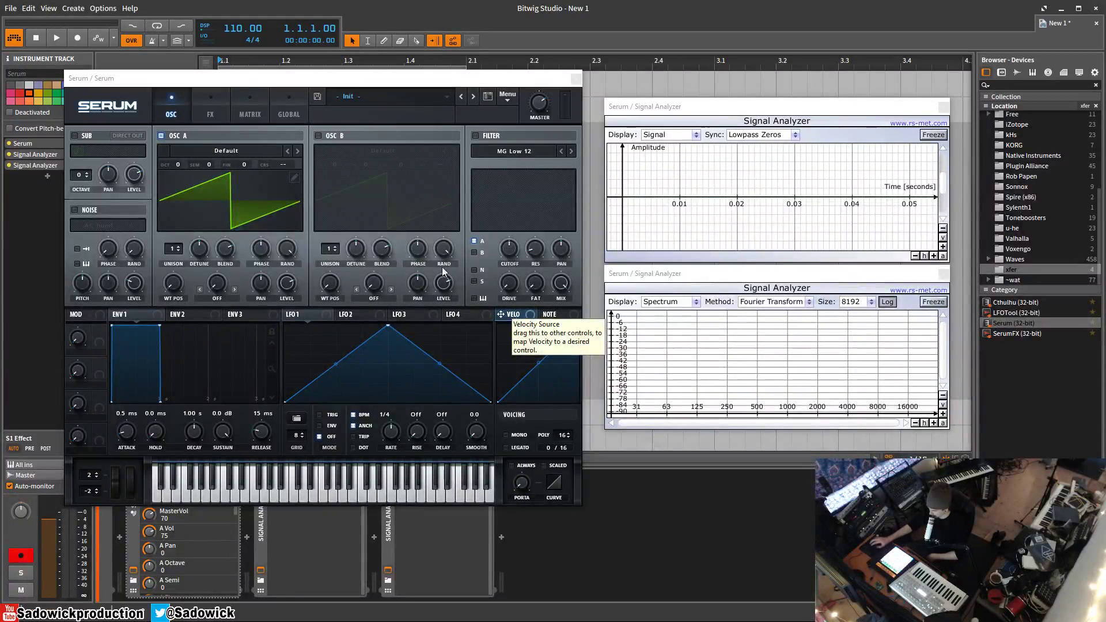
# Switch off oscillator A in the Init patch
pyautogui.click(159, 136)
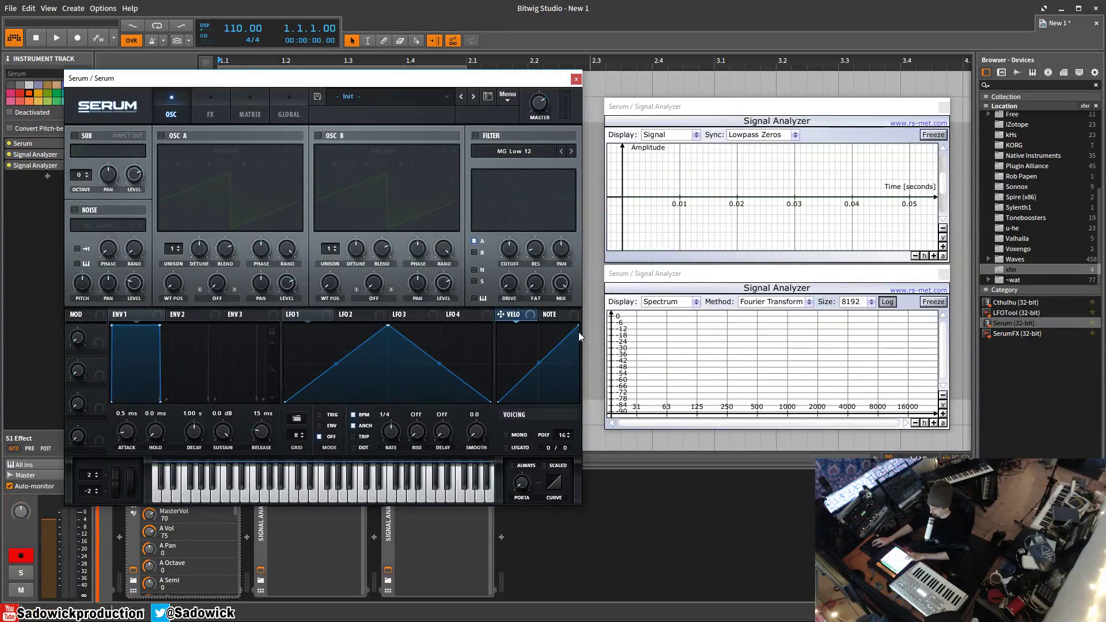
# Re-enable oscillator A, lower its Level, and assign VELO to modulate the Level knob
pyautogui.click(173, 136)
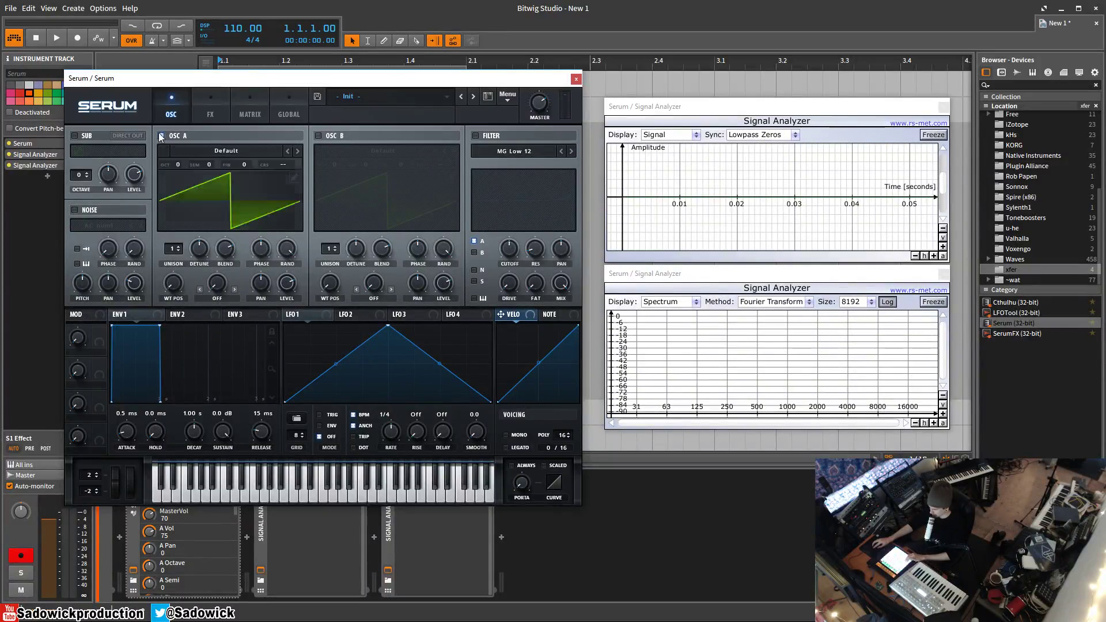
pyautogui.moveTo(282, 288); pyautogui.dragTo(282, 334)
pyautogui.moveTo(425, 316); pyautogui.dragTo(287, 283)
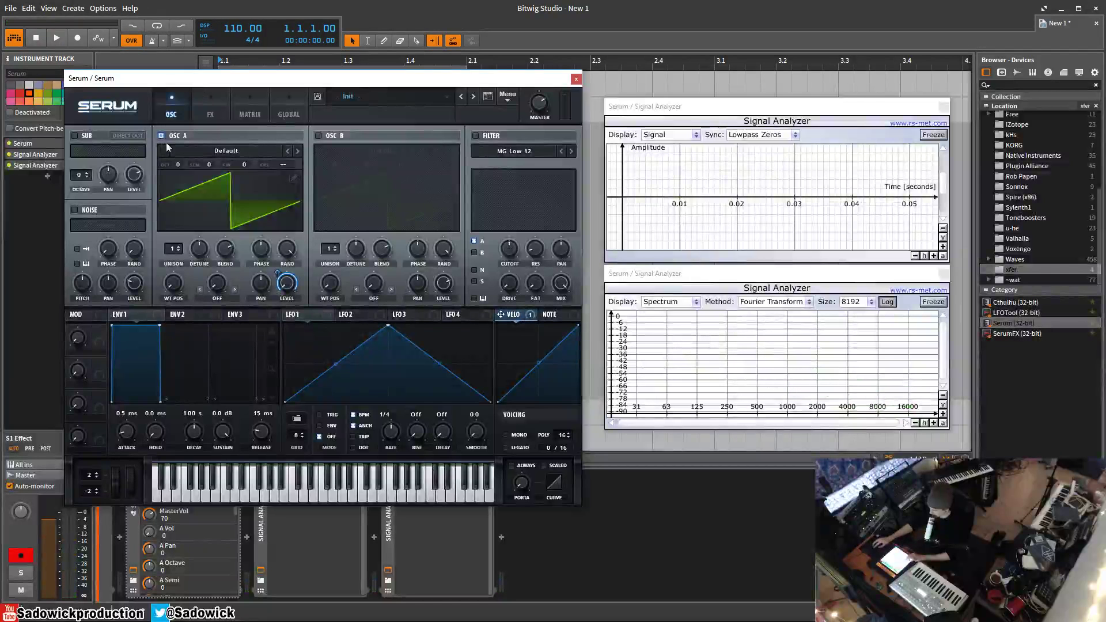
# Remove the velocity modulation from oscillator A's Level knob
pyautogui.rightClick(517, 315)
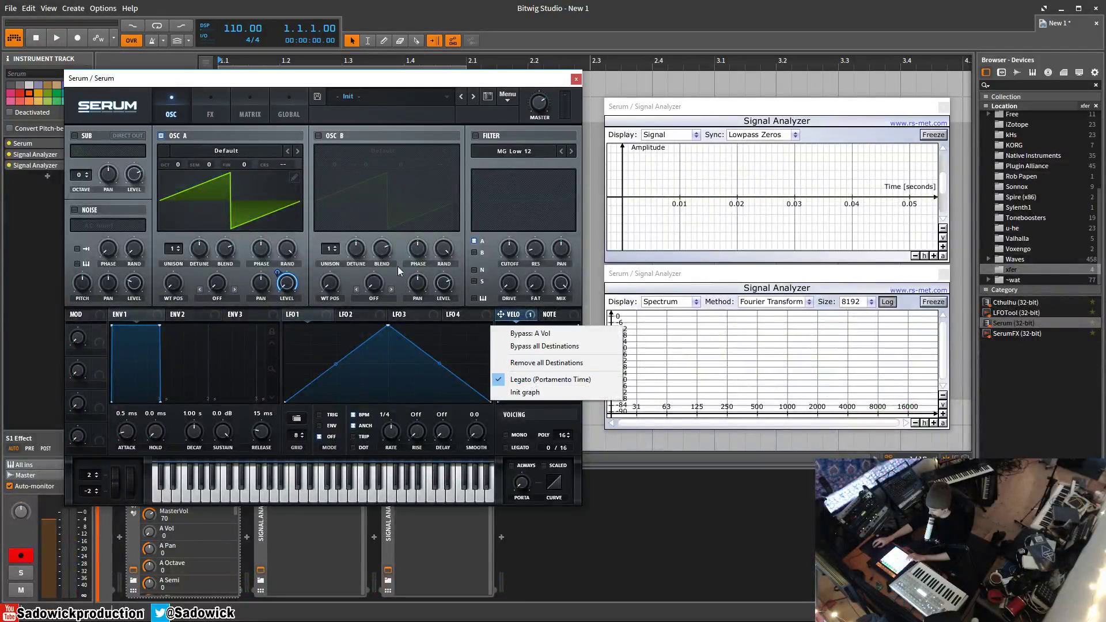
pyautogui.rightClick(287, 283)
pyautogui.click(322, 338)
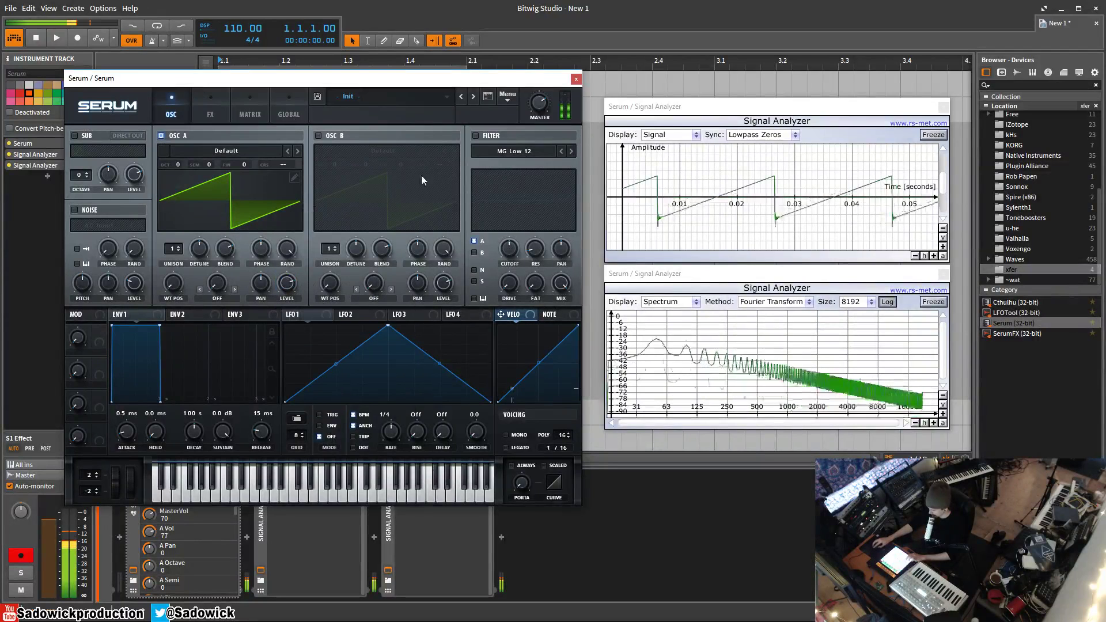
# Enable the filter, lower Cutoff to 161 Hz, and route VELO to Cutoff at amount 62
pyautogui.click(475, 136)
pyautogui.moveTo(510, 253); pyautogui.dragTo(511, 254)
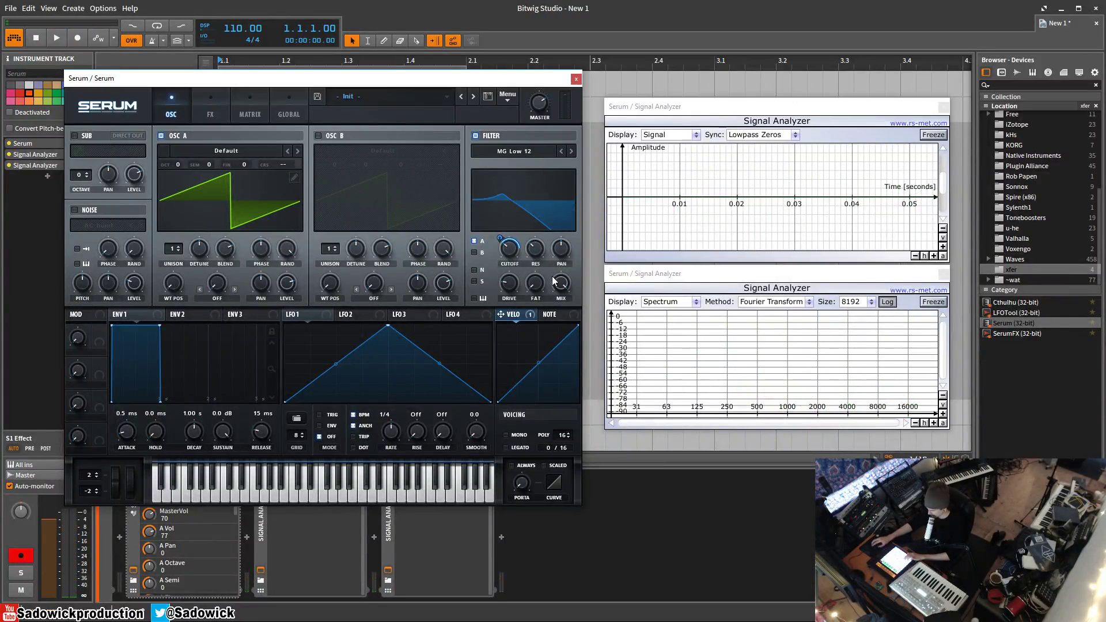
pyautogui.moveTo(501, 239); pyautogui.dragTo(501, 233)
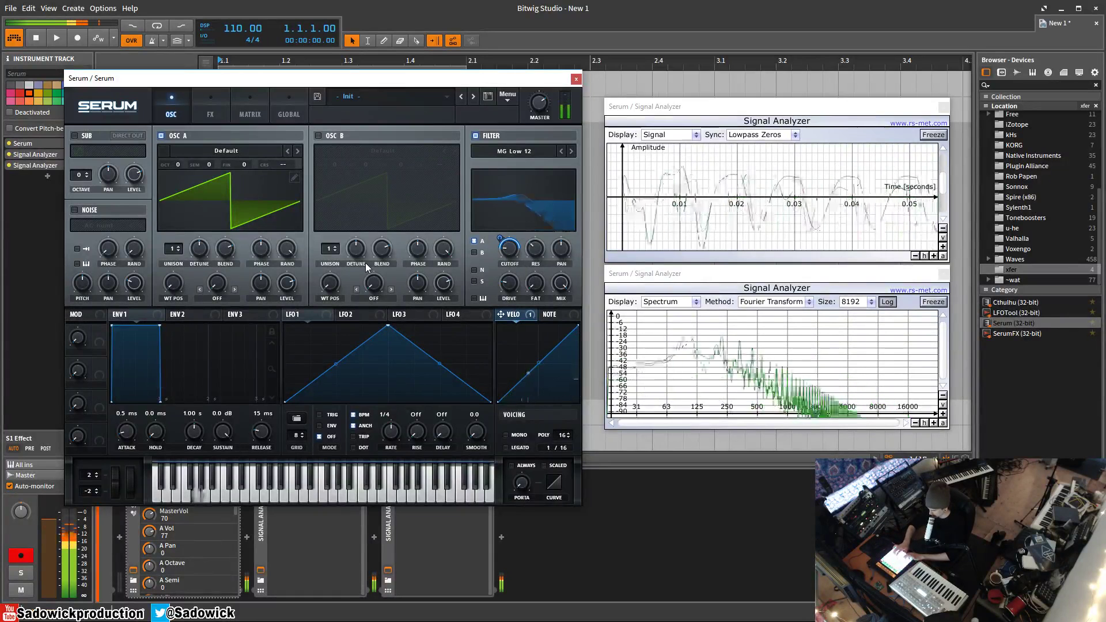
# Remove velocity modulation from Cutoff, show the NOTE source, and raise the cutoff
pyautogui.rightClick(516, 317)
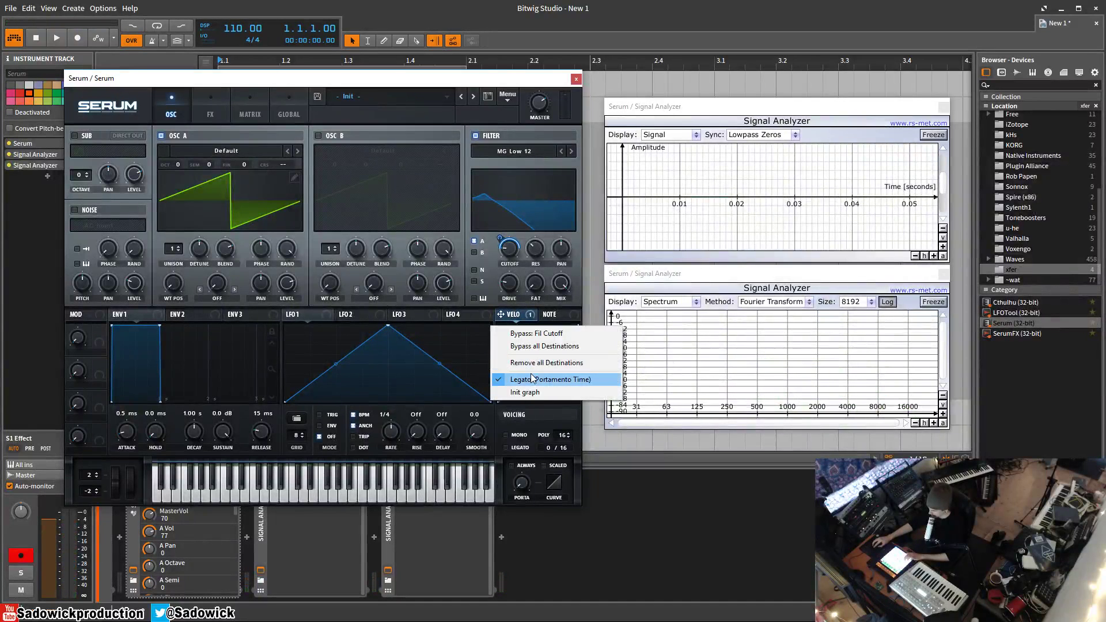
pyautogui.rightClick(509, 248)
pyautogui.click(551, 294)
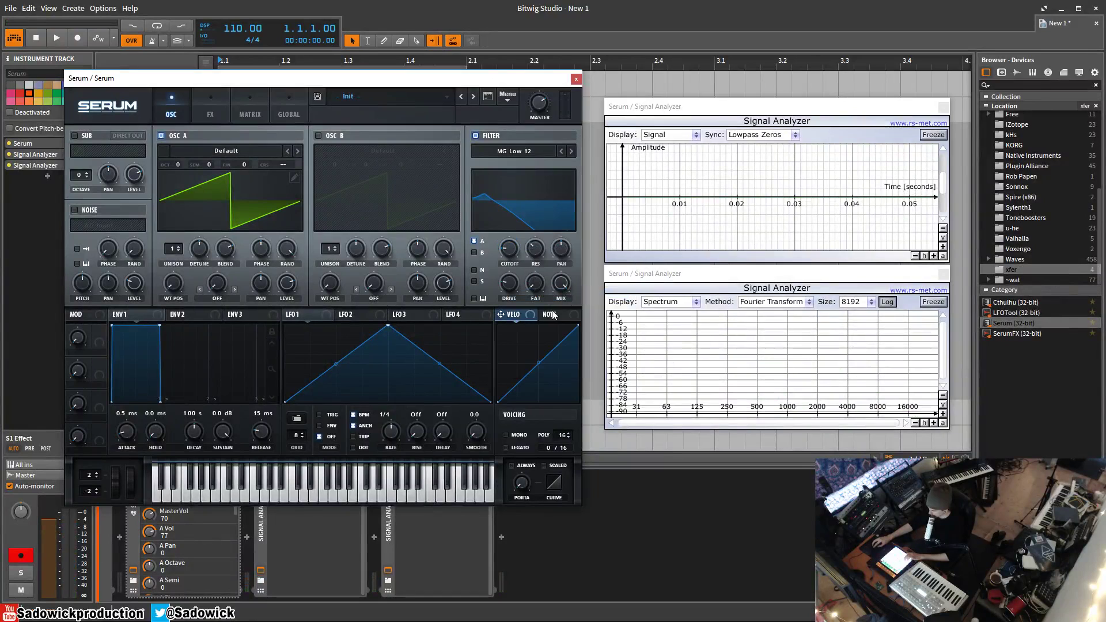
pyautogui.click(554, 315)
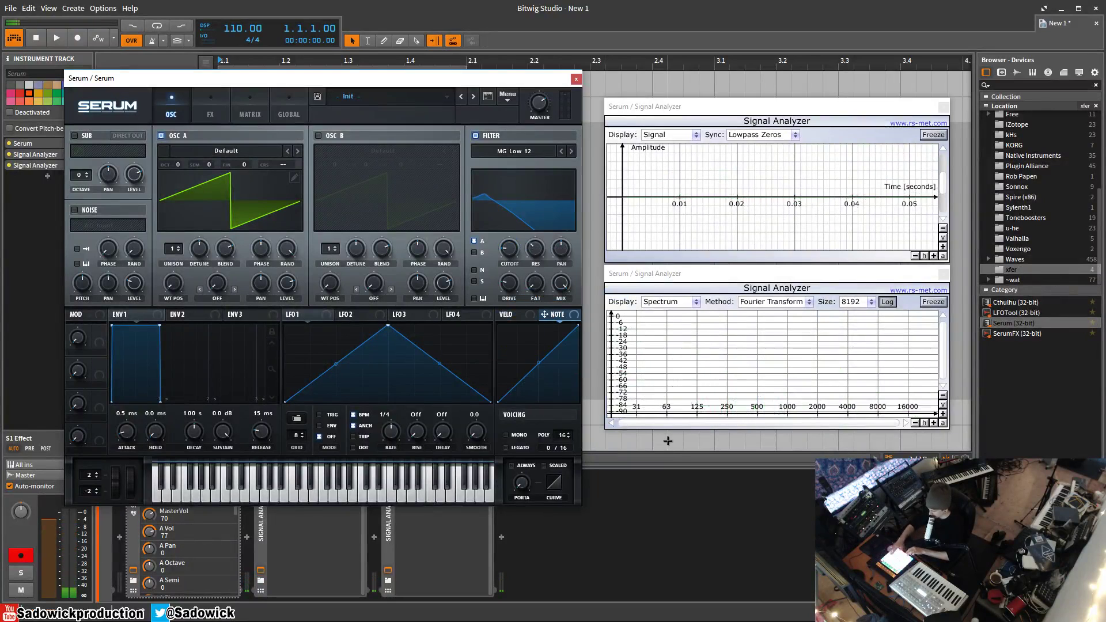
pyautogui.moveTo(507, 258); pyautogui.dragTo(525, 204)
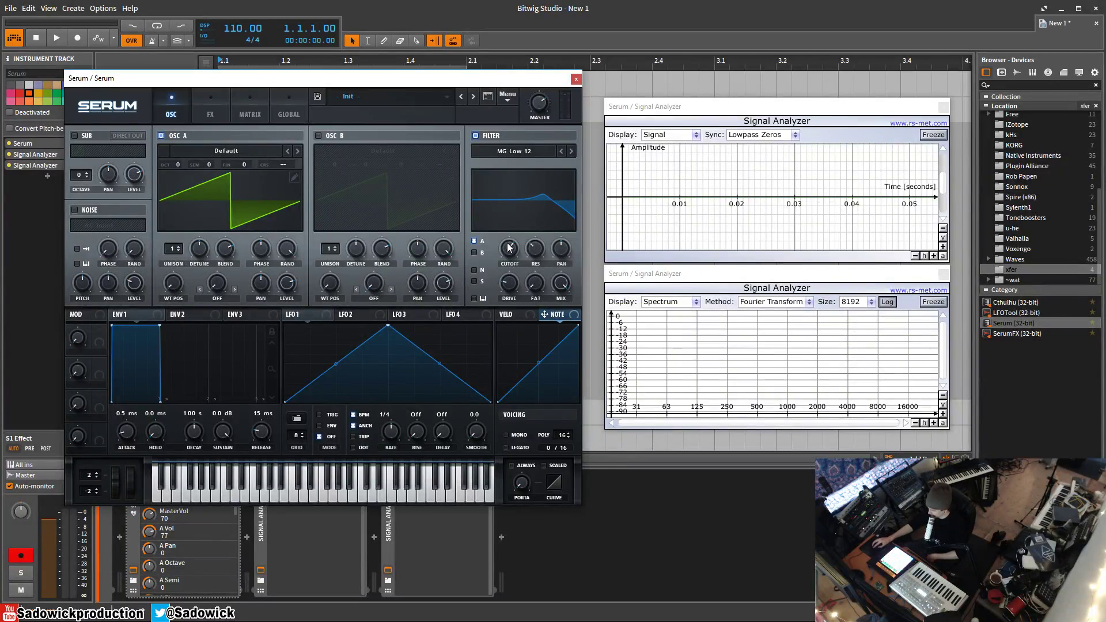
# Assign NOTE to modulate Cutoff, switch the filter to MG Low 24, and readjust the cutoff
pyautogui.moveTo(509, 251); pyautogui.dragTo(510, 272)
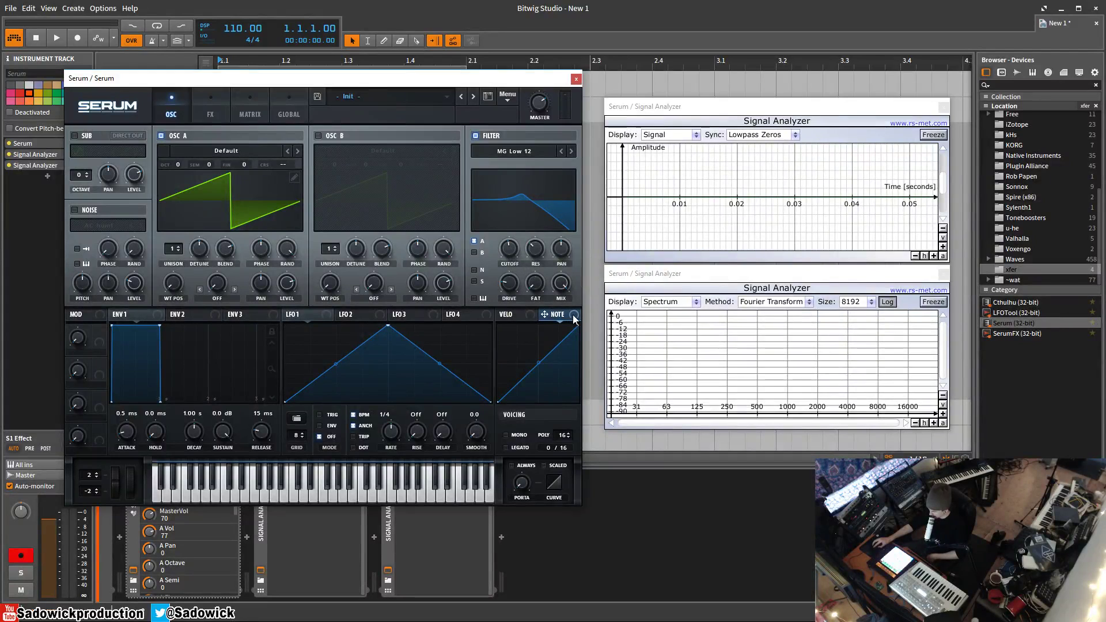
pyautogui.moveTo(573, 316); pyautogui.dragTo(505, 251)
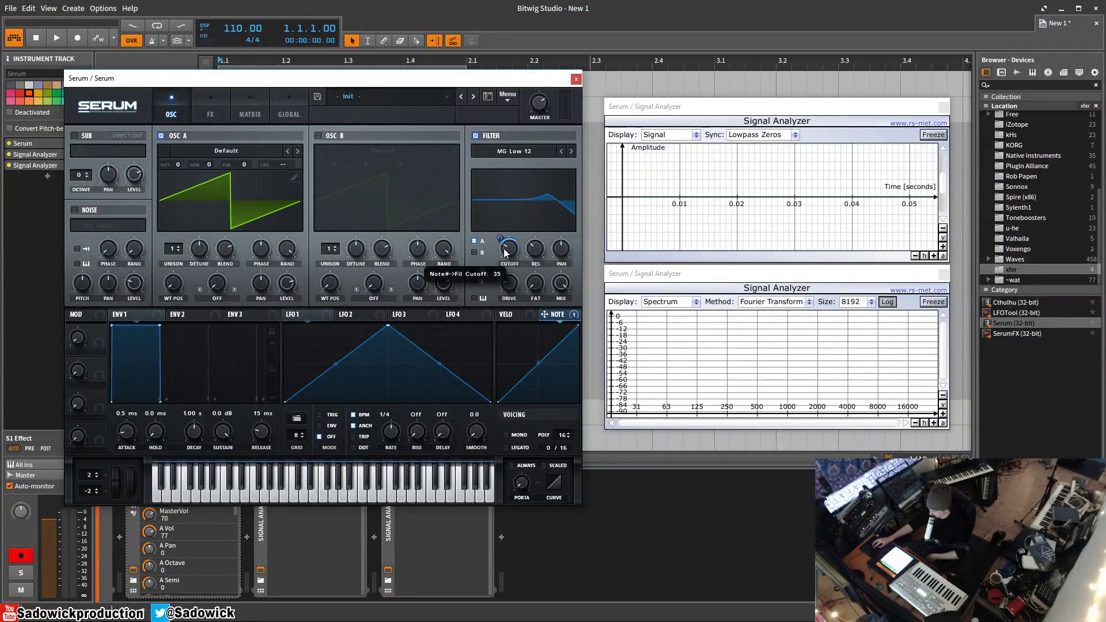
pyautogui.click(570, 151)
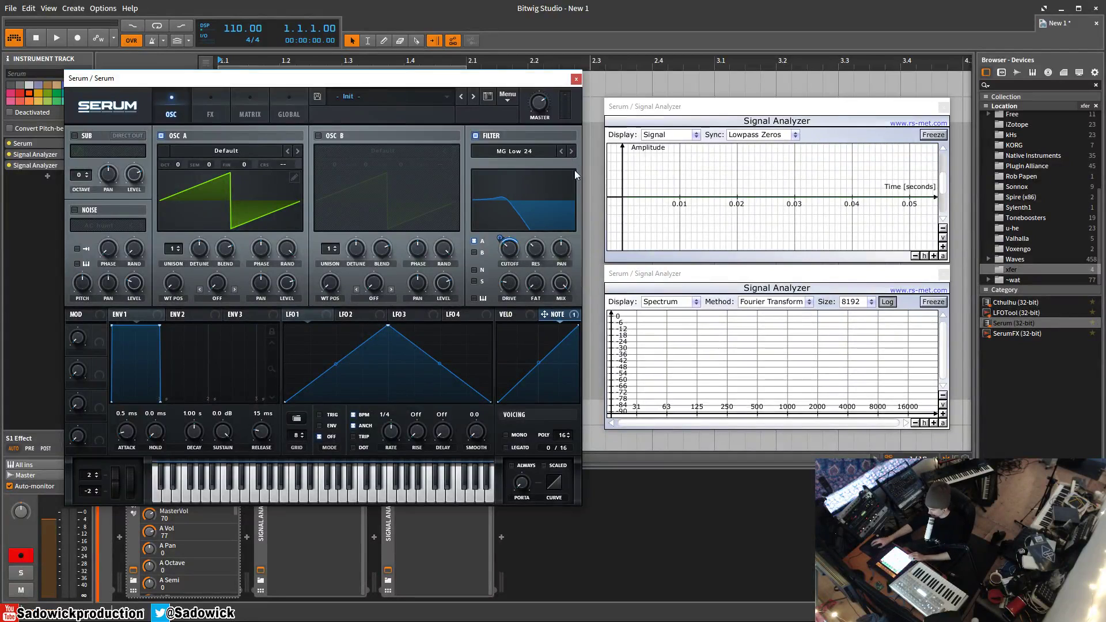
pyautogui.moveTo(521, 202); pyautogui.dragTo(504, 212)
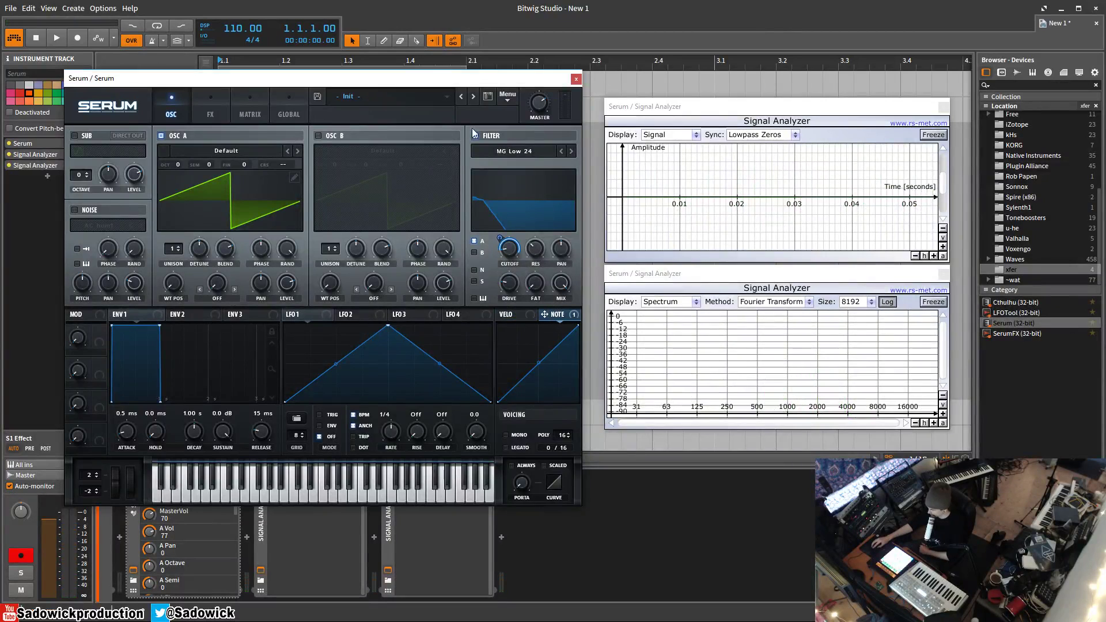
pyautogui.moveTo(507, 253); pyautogui.dragTo(507, 241)
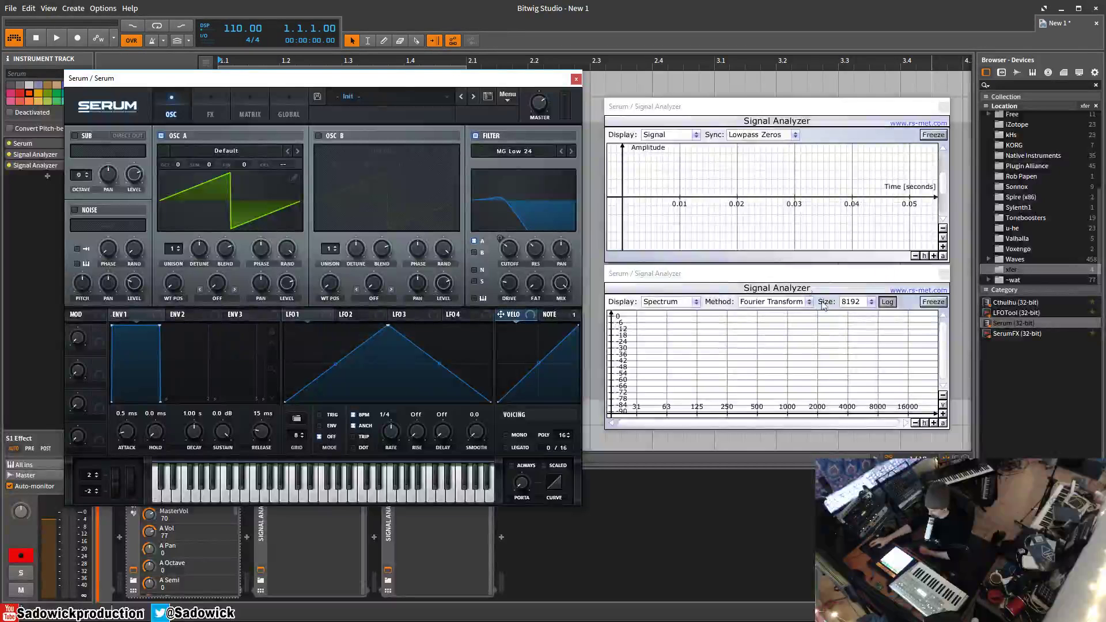
# Reset to Init Preset, show the VELO source, and try raising OSC A unison to 4
pyautogui.click(508, 97)
pyautogui.click(534, 157)
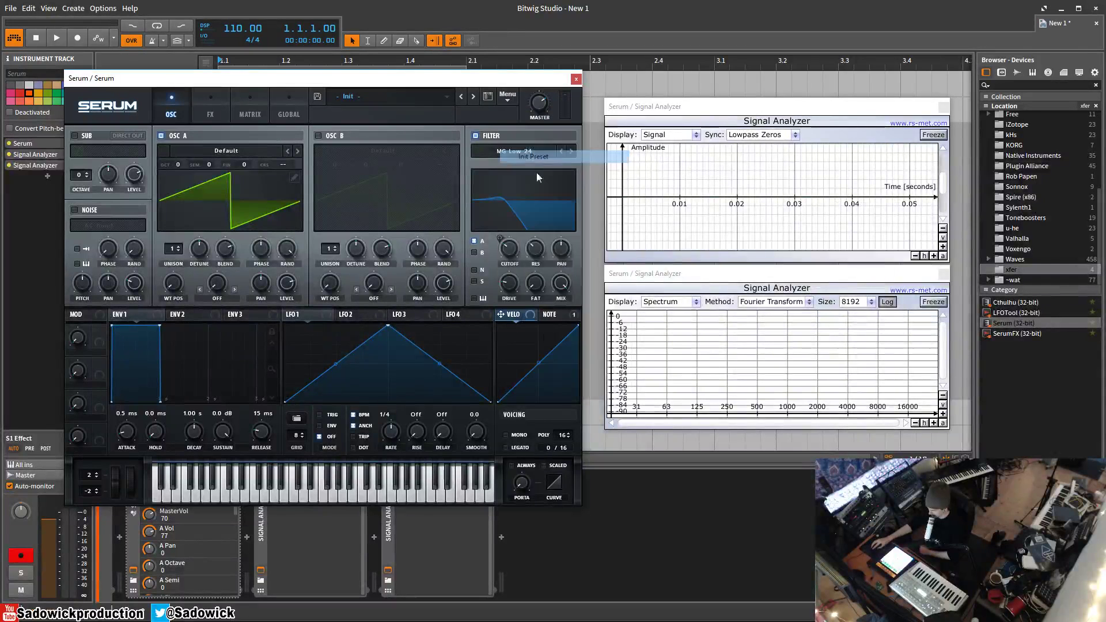
pyautogui.click(502, 318)
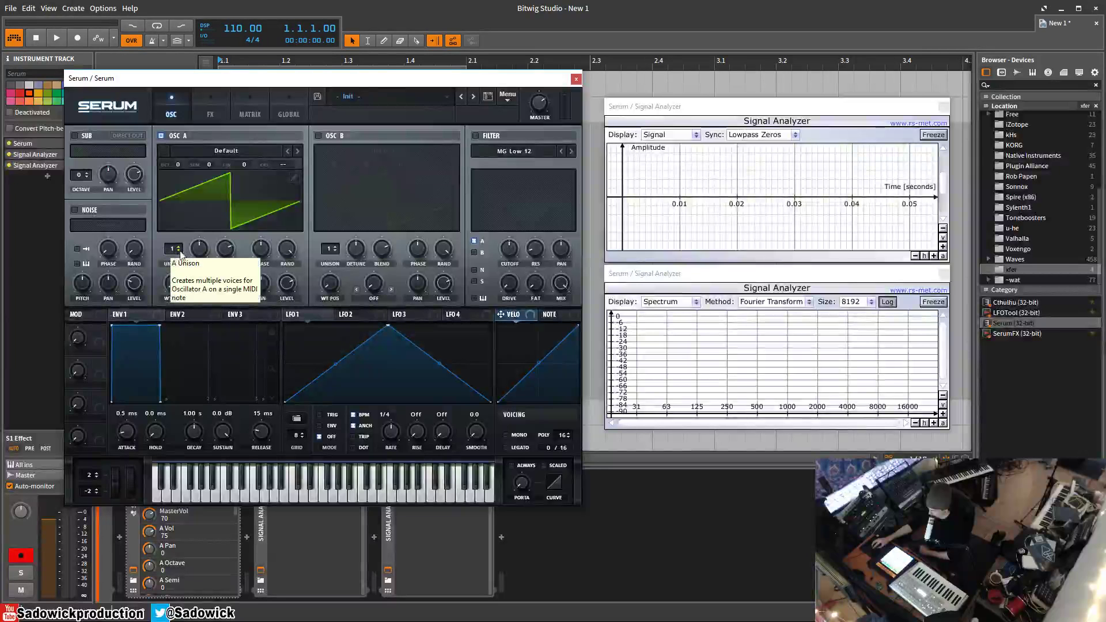
pyautogui.moveTo(172, 252)
pyautogui.mouseDown()
pyautogui.moveTo(182, 205)
pyautogui.moveTo(187, 266)
pyautogui.mouseUp()
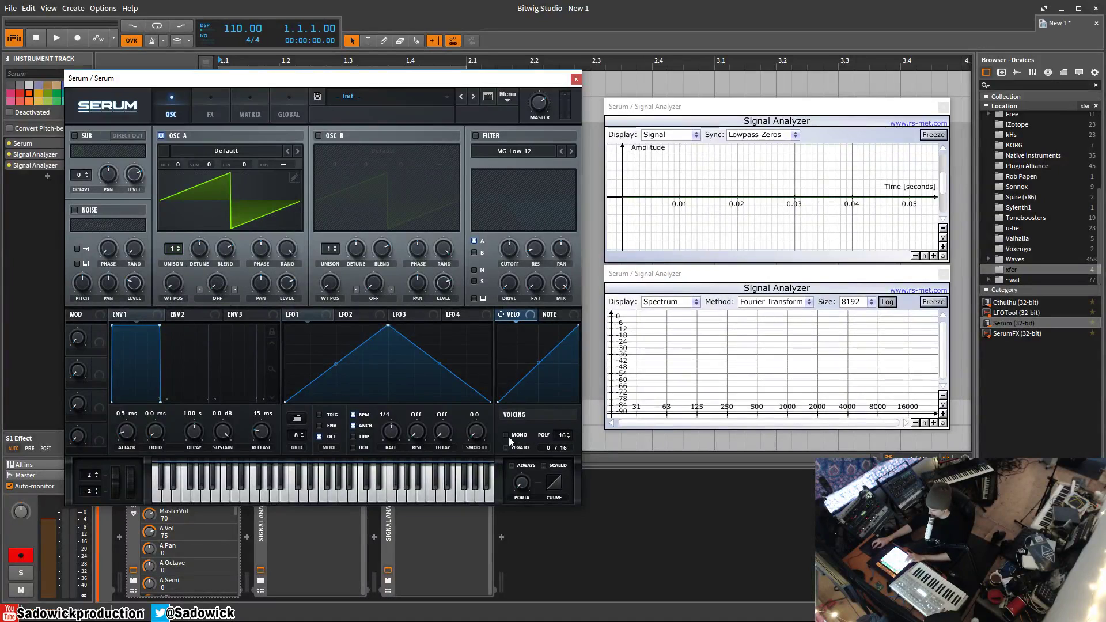
pyautogui.click(506, 435)
pyautogui.click(177, 249)
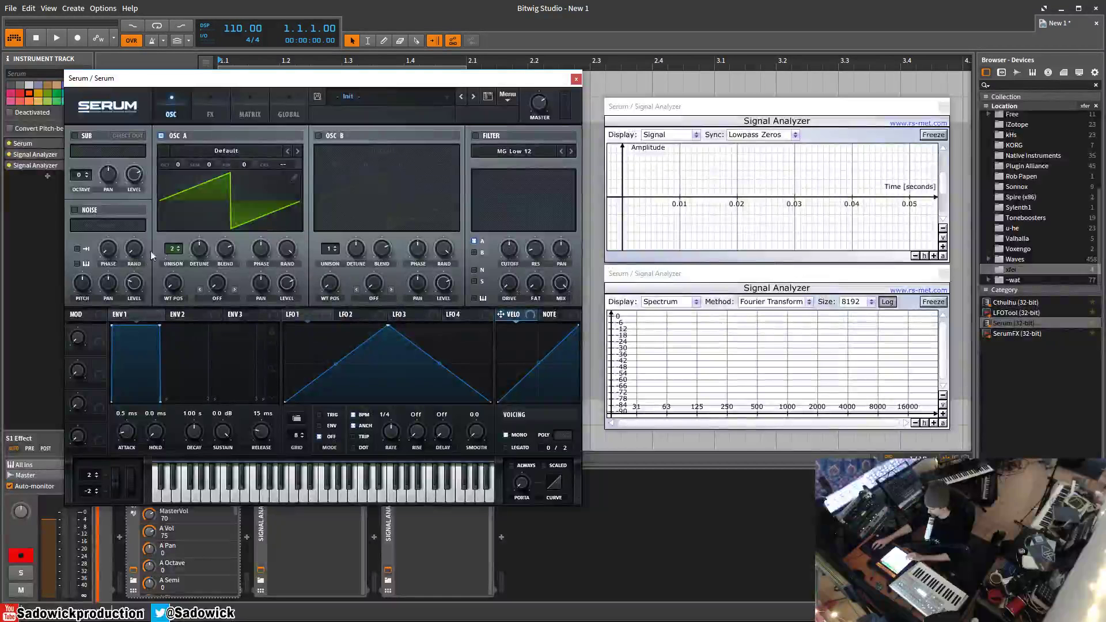
pyautogui.click(507, 435)
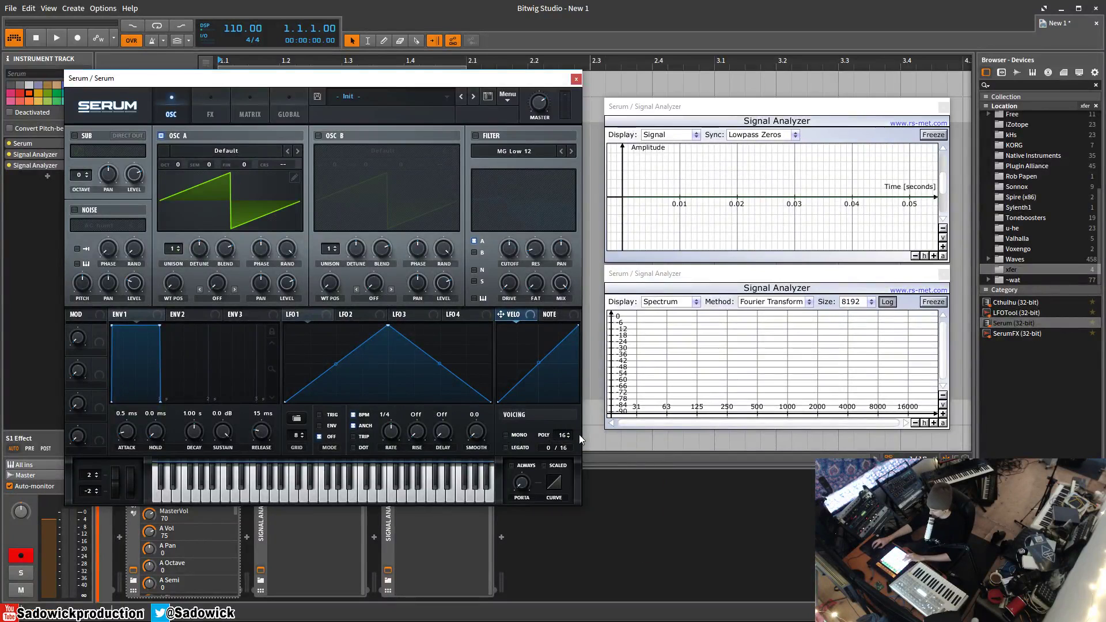
# Set POLY to 3 voices, push OSC A unison up to 8, then bring it back down
pyautogui.moveTo(562, 439); pyautogui.dragTo(561, 480)
pyautogui.moveTo(172, 248); pyautogui.dragTo(163, 189)
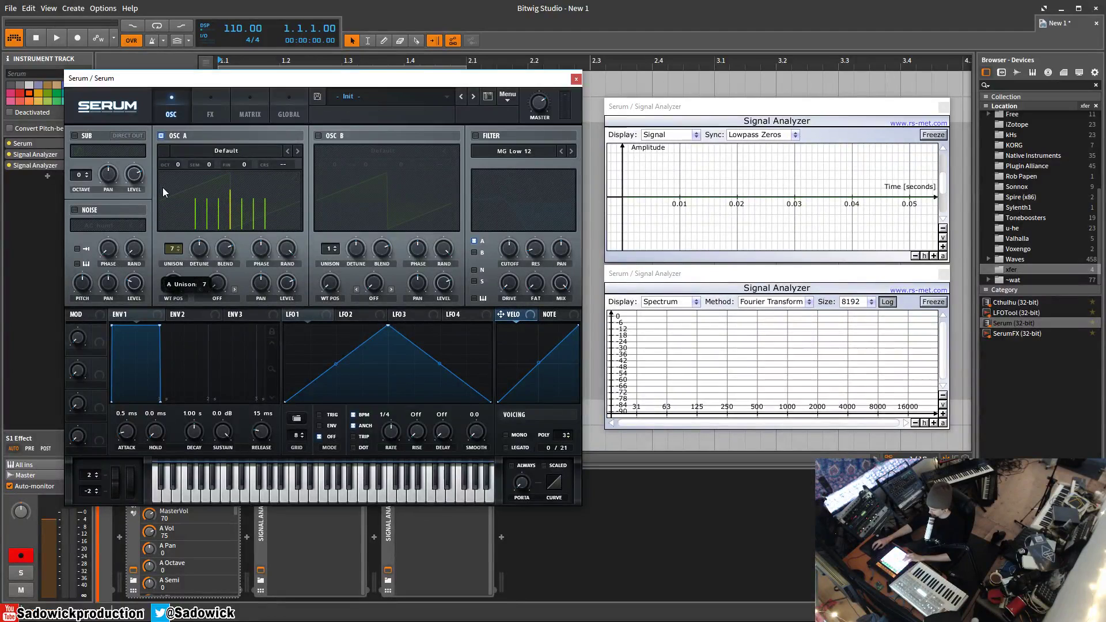
pyautogui.moveTo(163, 188); pyautogui.dragTo(164, 173)
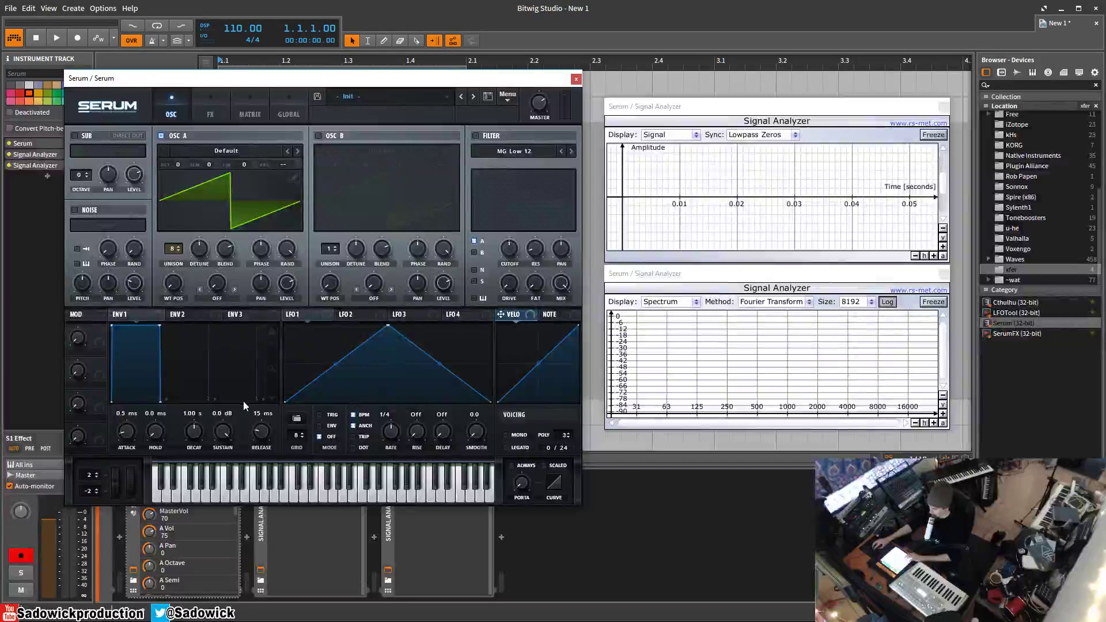
pyautogui.moveTo(178, 250); pyautogui.dragTo(170, 321)
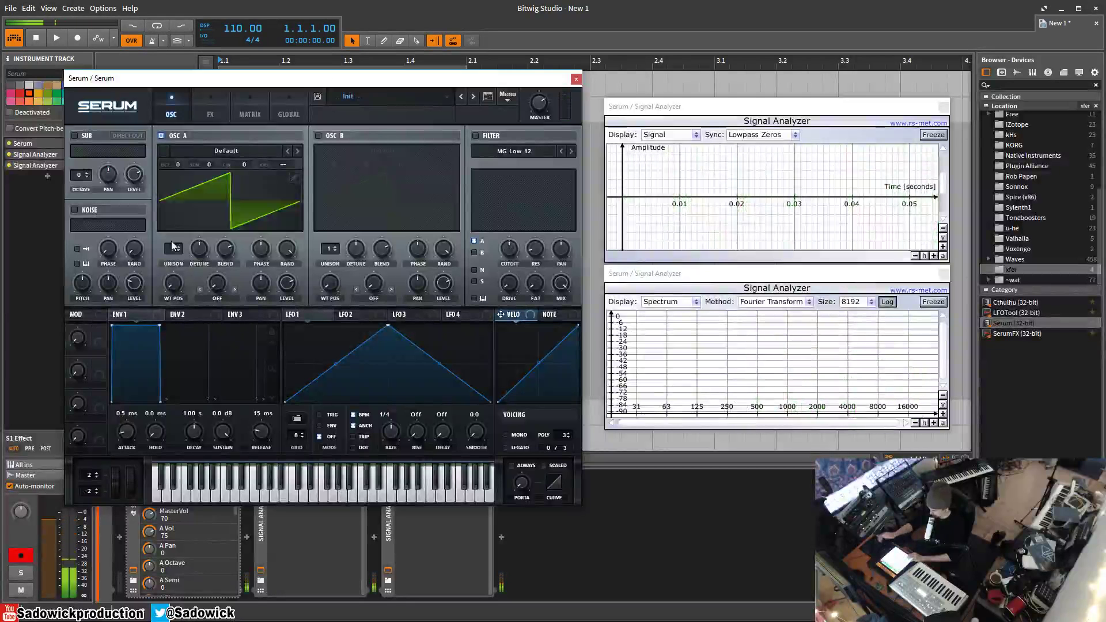
# Raise the ENV 1 Release to 1.72 s
pyautogui.scroll(1, 265, 437)
pyautogui.moveTo(265, 437); pyautogui.dragTo(267, 393)
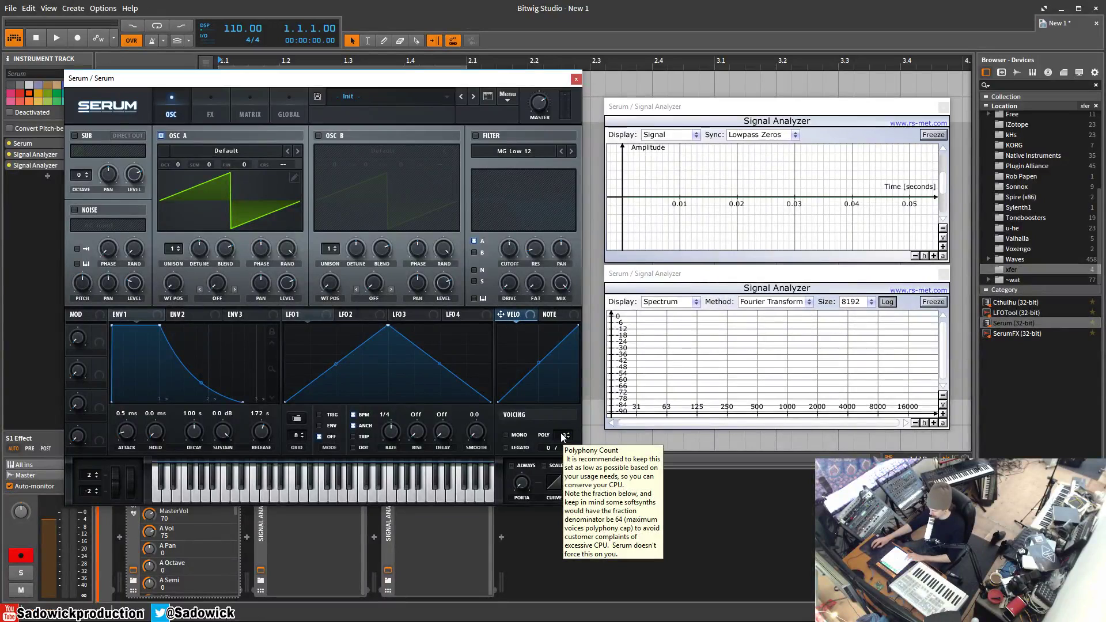
# Adjust the Voicing POLY count up and down until it reads 6
pyautogui.scroll(-5, 561, 437)
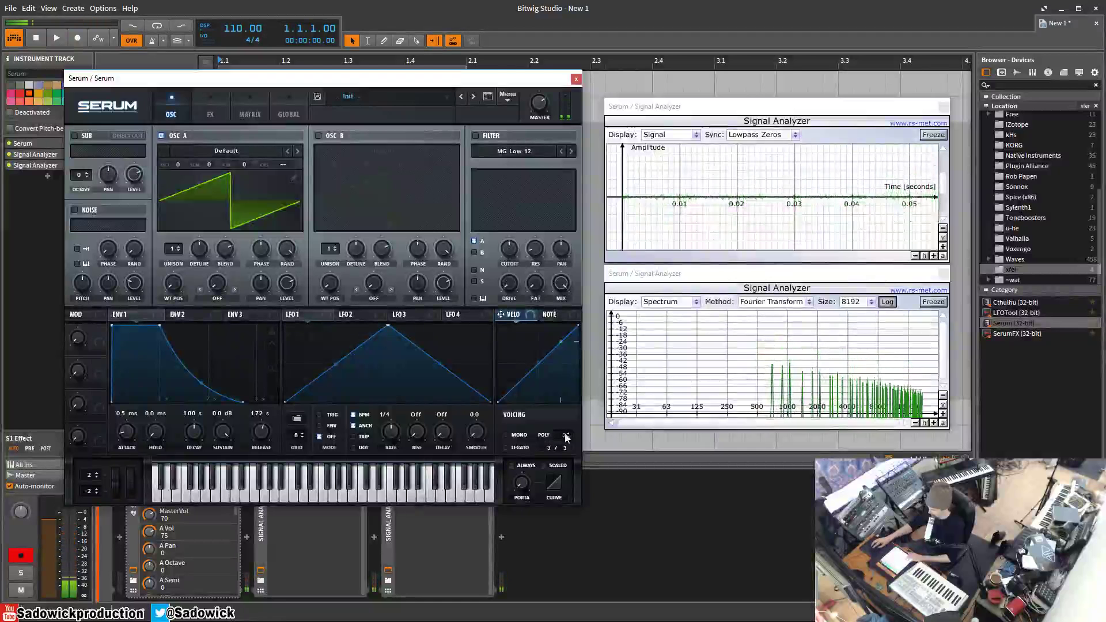
pyautogui.moveTo(565, 436); pyautogui.dragTo(571, 424)
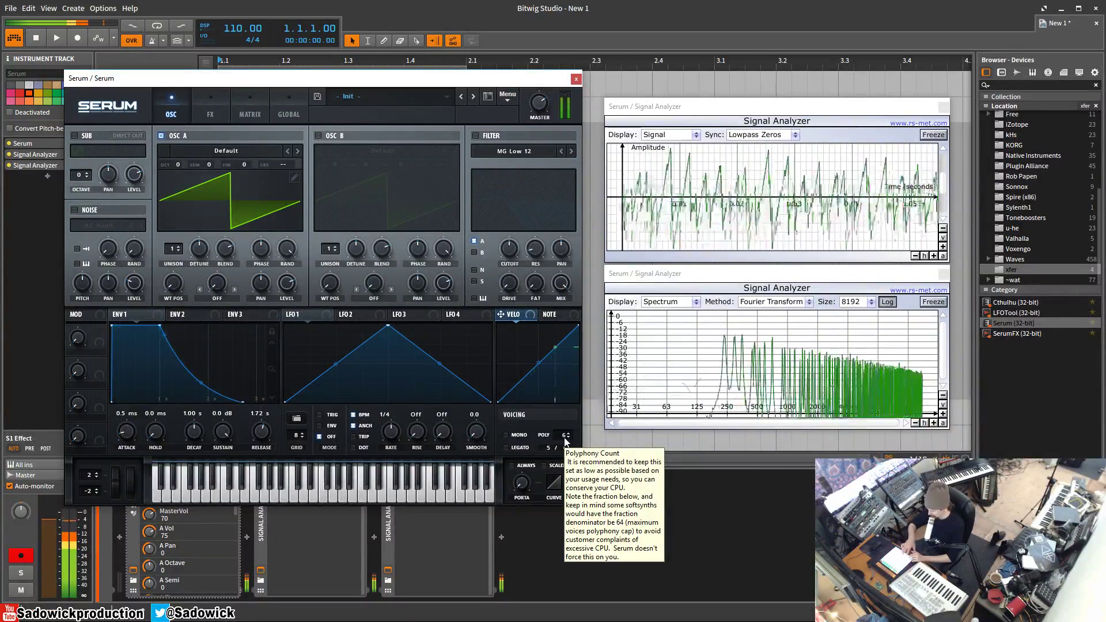
pyautogui.moveTo(565, 438); pyautogui.dragTo(562, 450)
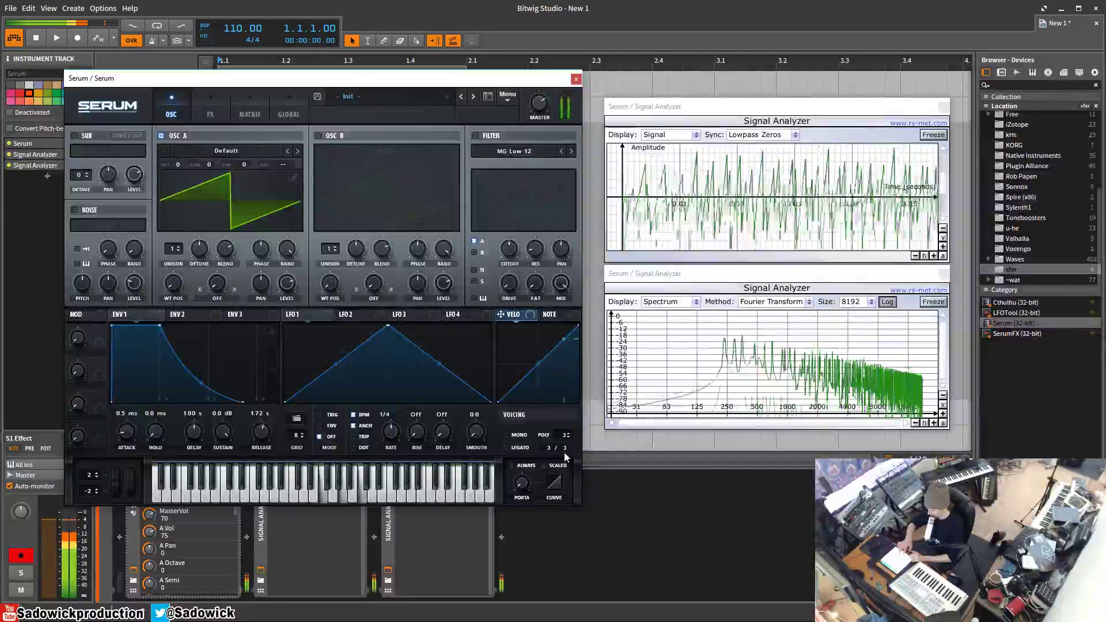
pyautogui.moveTo(565, 440); pyautogui.dragTo(569, 433)
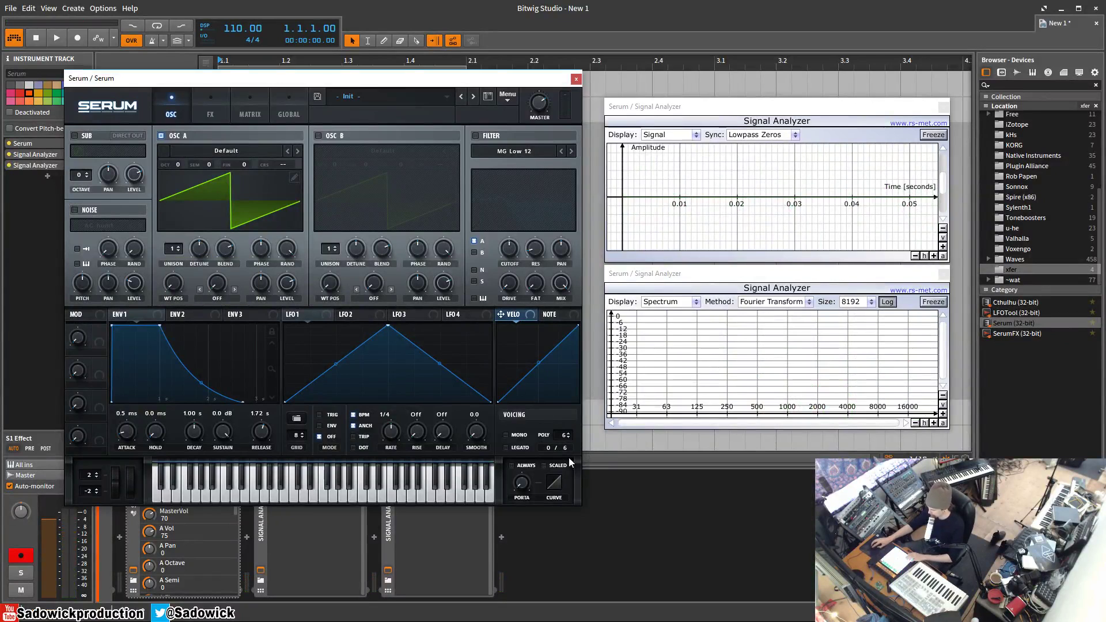
# Set OSC A unison to 7 voices with reduced detune, and return POLY to 6
pyautogui.click(176, 249)
pyautogui.moveTo(176, 249); pyautogui.dragTo(182, 207)
pyautogui.moveTo(198, 253); pyautogui.dragTo(197, 260)
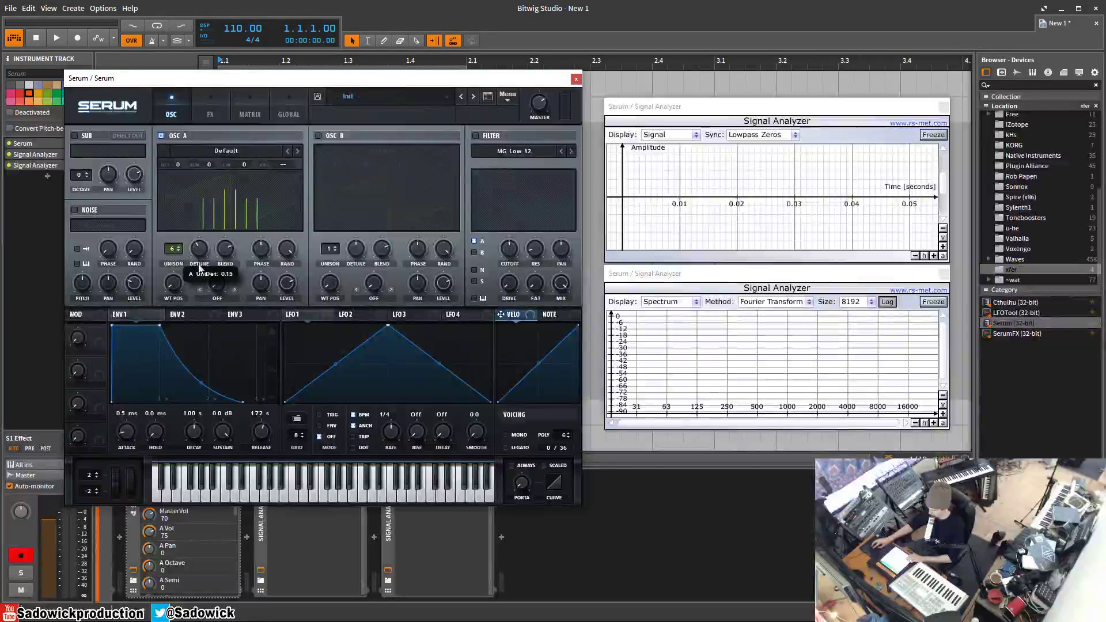
pyautogui.click(178, 246)
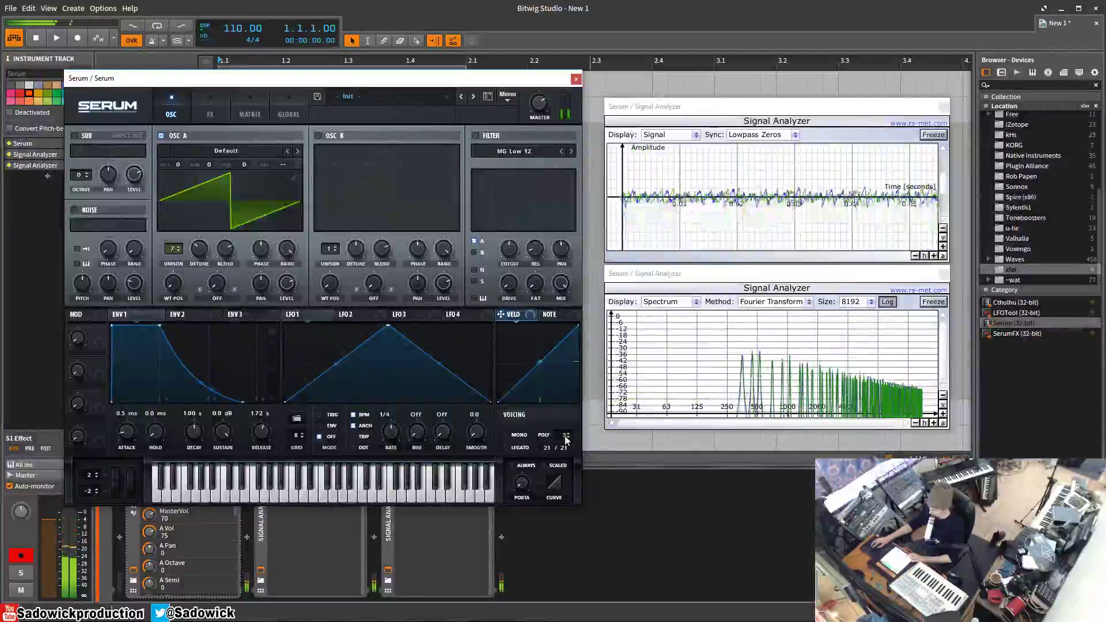
pyautogui.moveTo(565, 439); pyautogui.dragTo(573, 434)
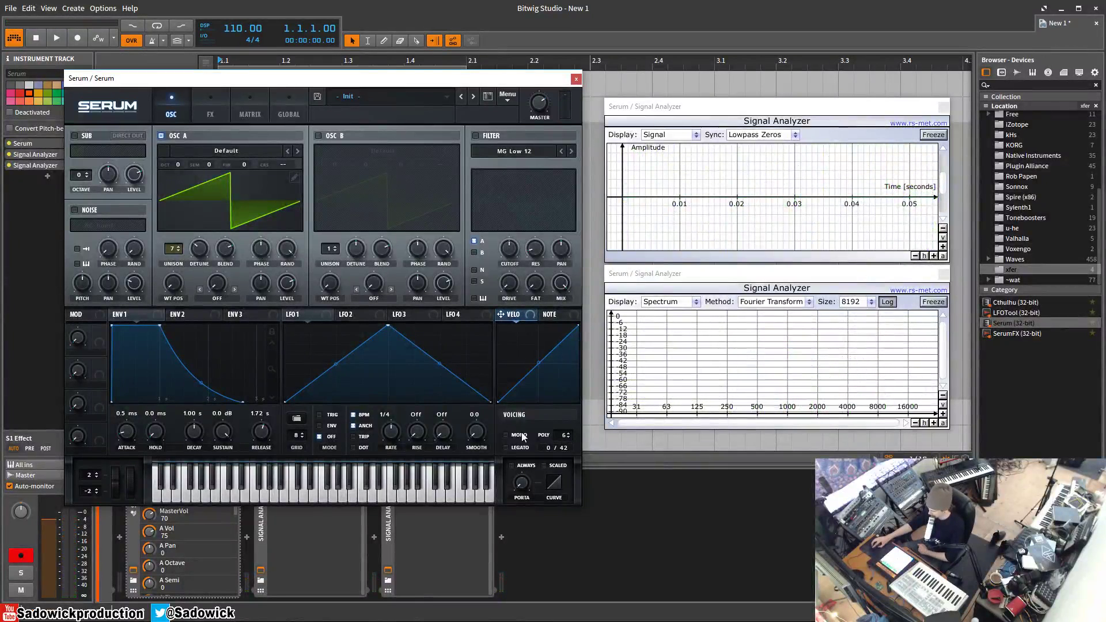
# Switch the patch to mono voicing and reduce OSC A unison to 1 voice
pyautogui.click(509, 434)
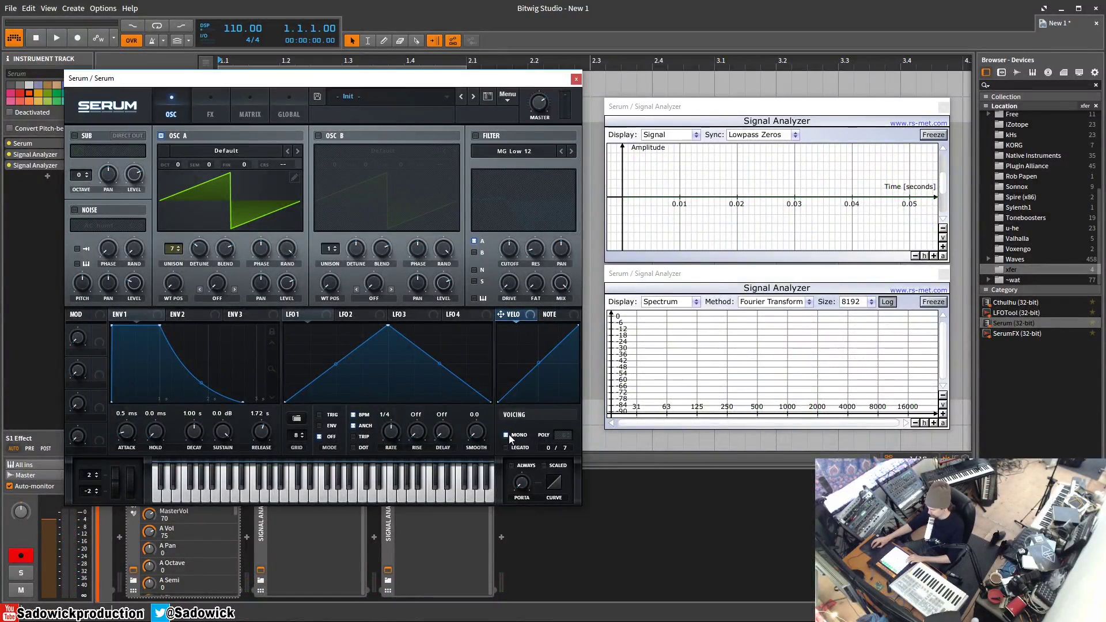
pyautogui.moveTo(166, 247); pyautogui.dragTo(151, 290)
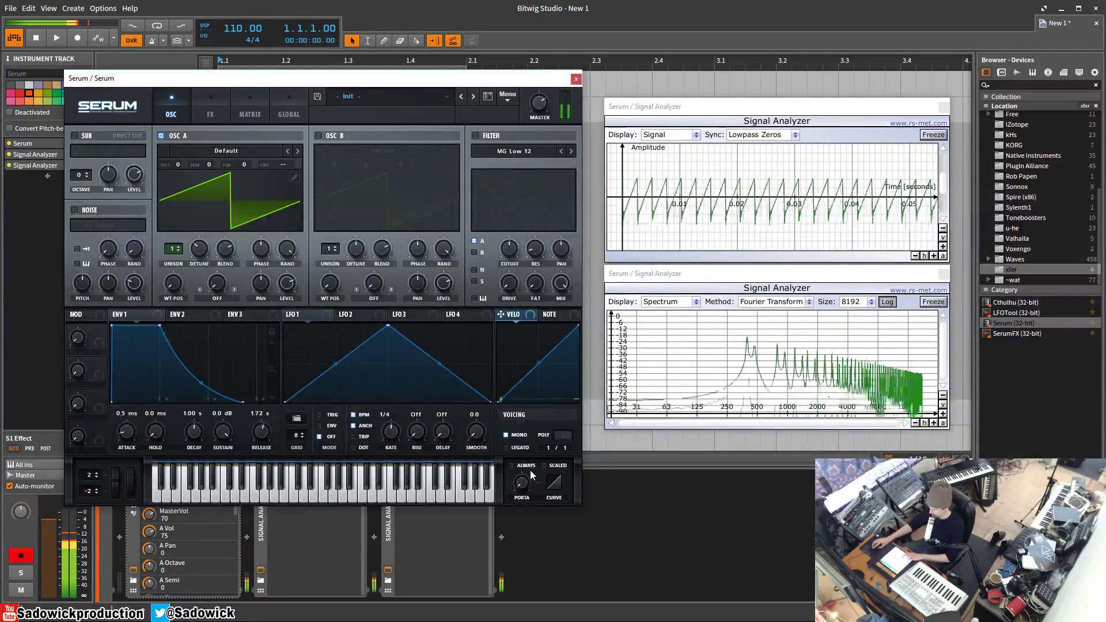
# Set portamento to Always with a longer glide time, and drop ENV 1 release to 0 ms
pyautogui.click(512, 465)
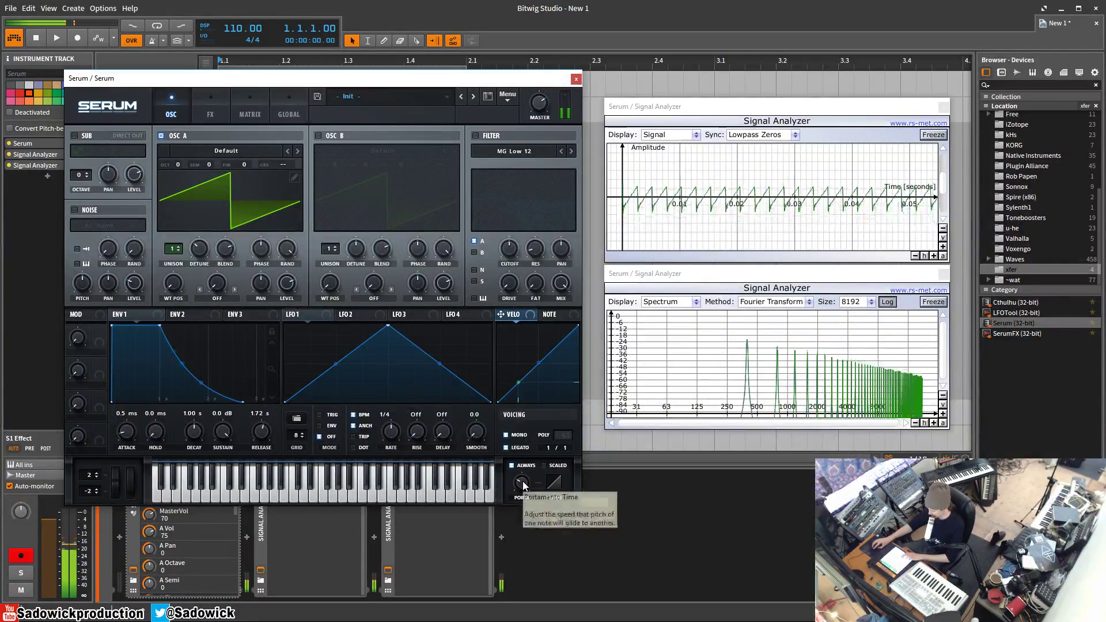
pyautogui.moveTo(526, 484); pyautogui.dragTo(528, 464)
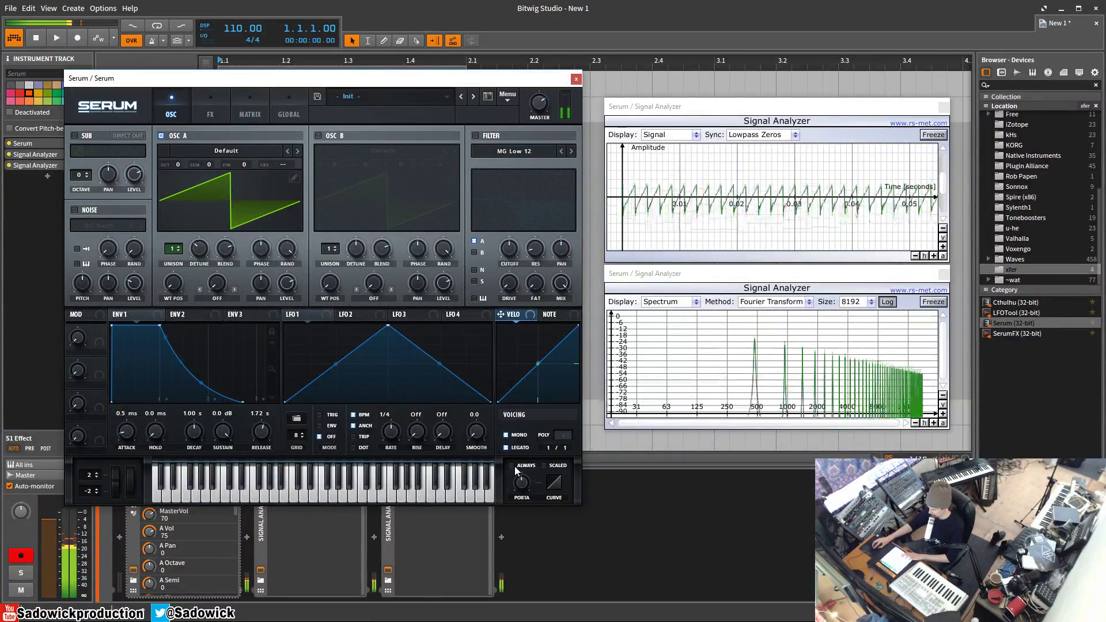
pyautogui.moveTo(260, 431); pyautogui.dragTo(282, 508)
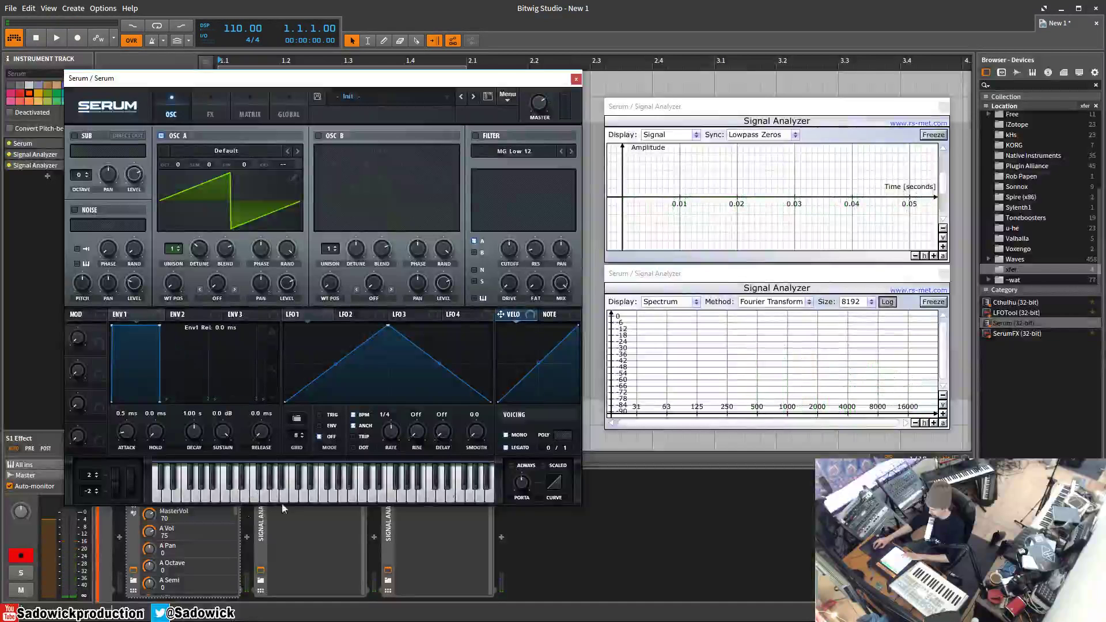
# Untick ALWAYS so portamento glides only between overlapping notes
pyautogui.click(521, 466)
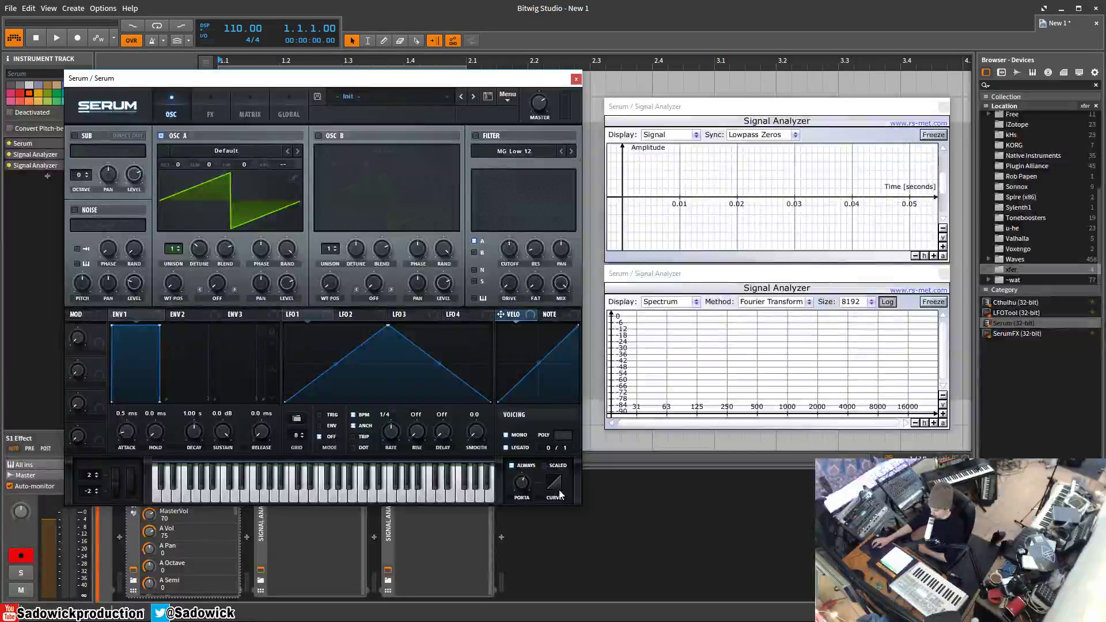
# Bend the portamento CURVE, reset it to linear, then bend it again
pyautogui.moveTo(559, 493); pyautogui.dragTo(555, 451)
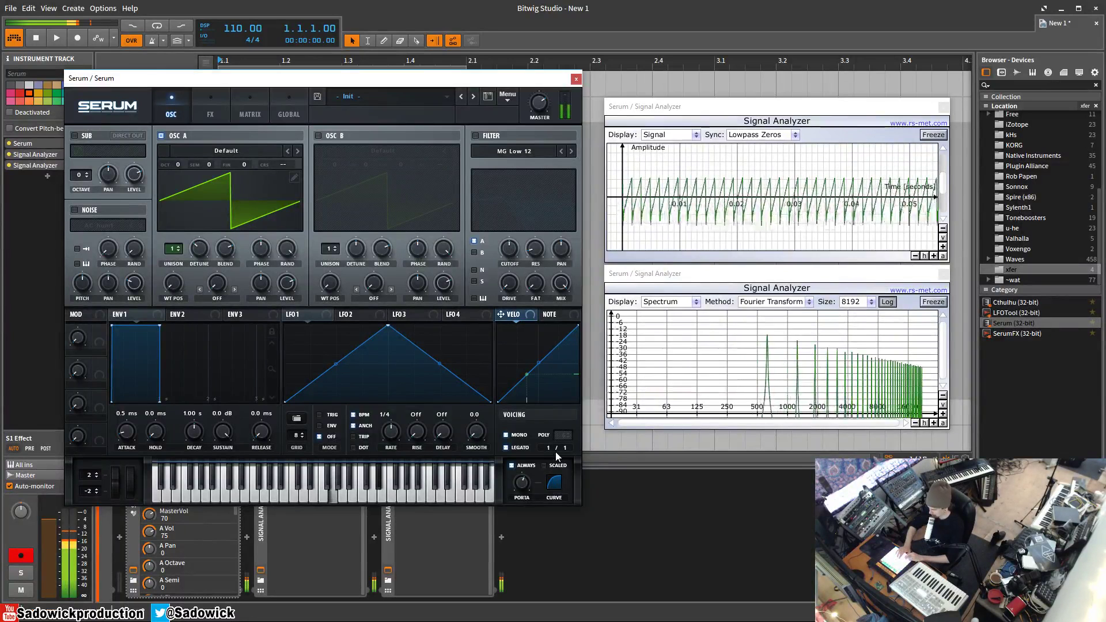
pyautogui.moveTo(515, 491)
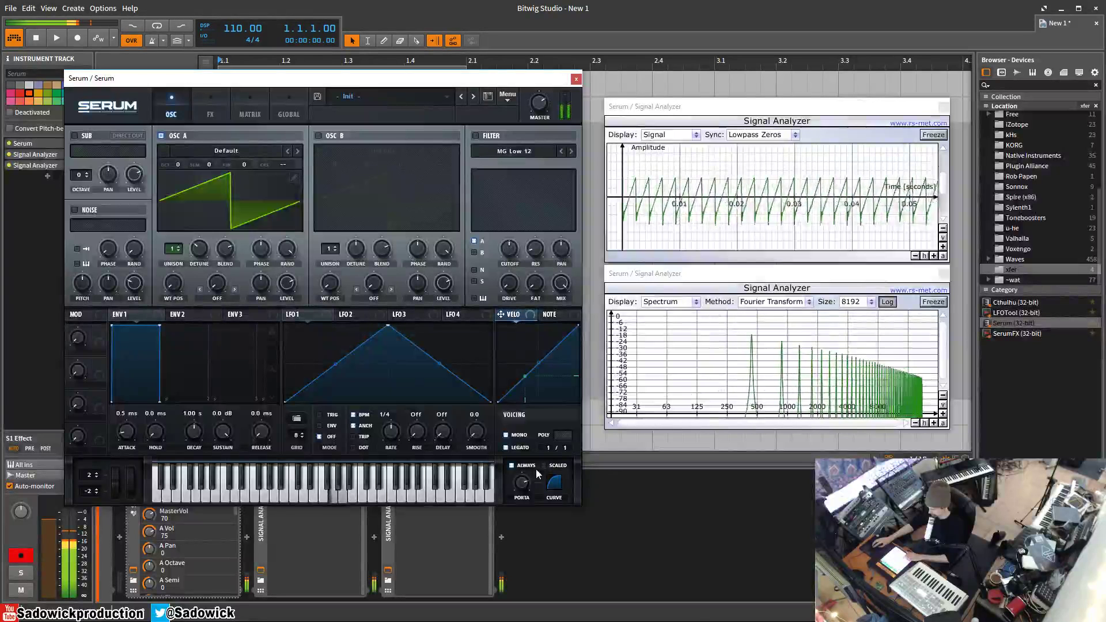
pyautogui.doubleClick(554, 482)
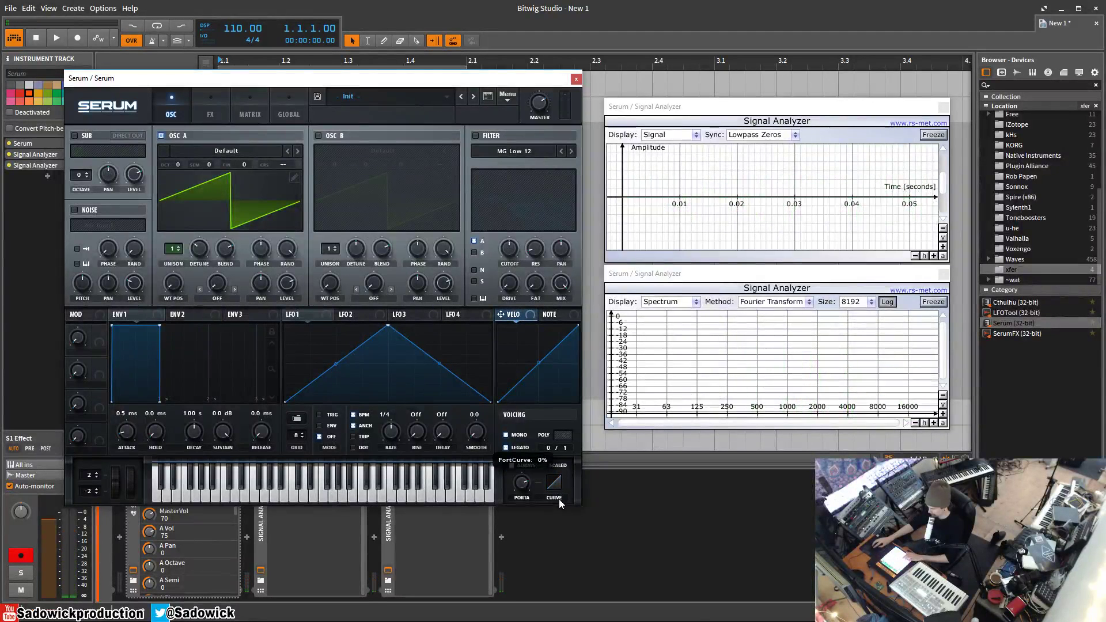
pyautogui.moveTo(565, 503); pyautogui.dragTo(561, 510)
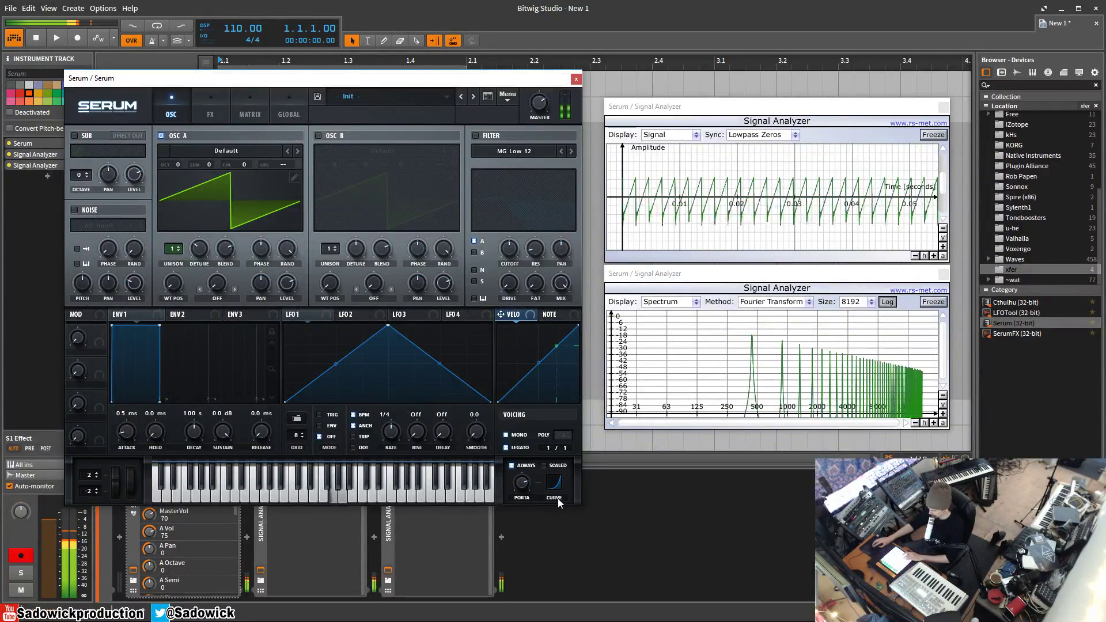
pyautogui.moveTo(524, 490)
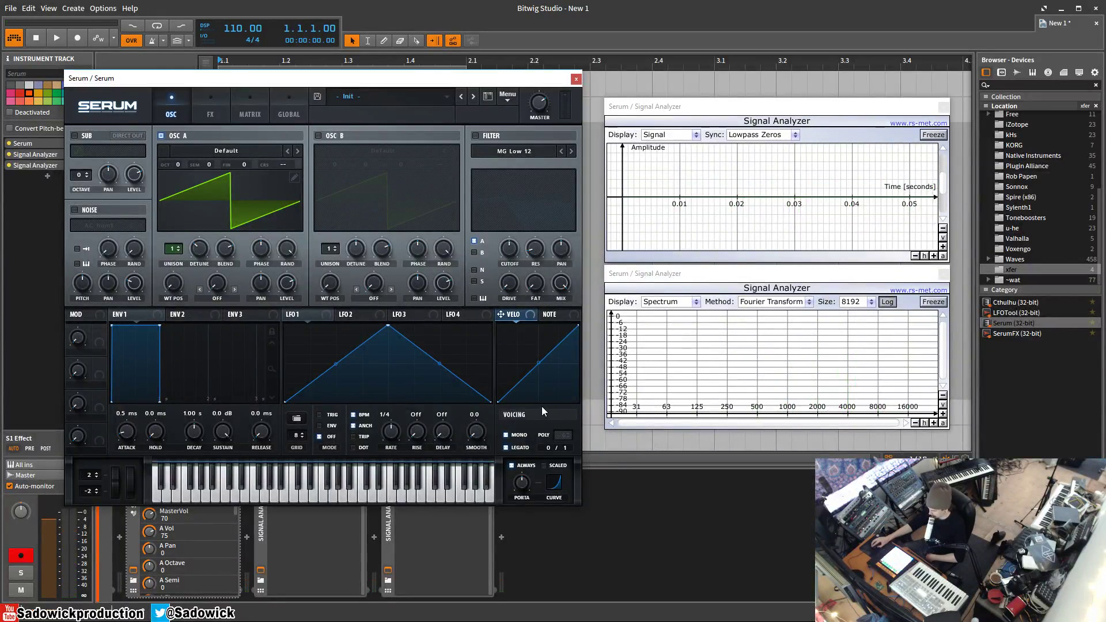
# Reset the portamento curve to linear, set pitch-bend range to +12/-12 semitones, and test with the pitch wheel
pyautogui.doubleClick(554, 482)
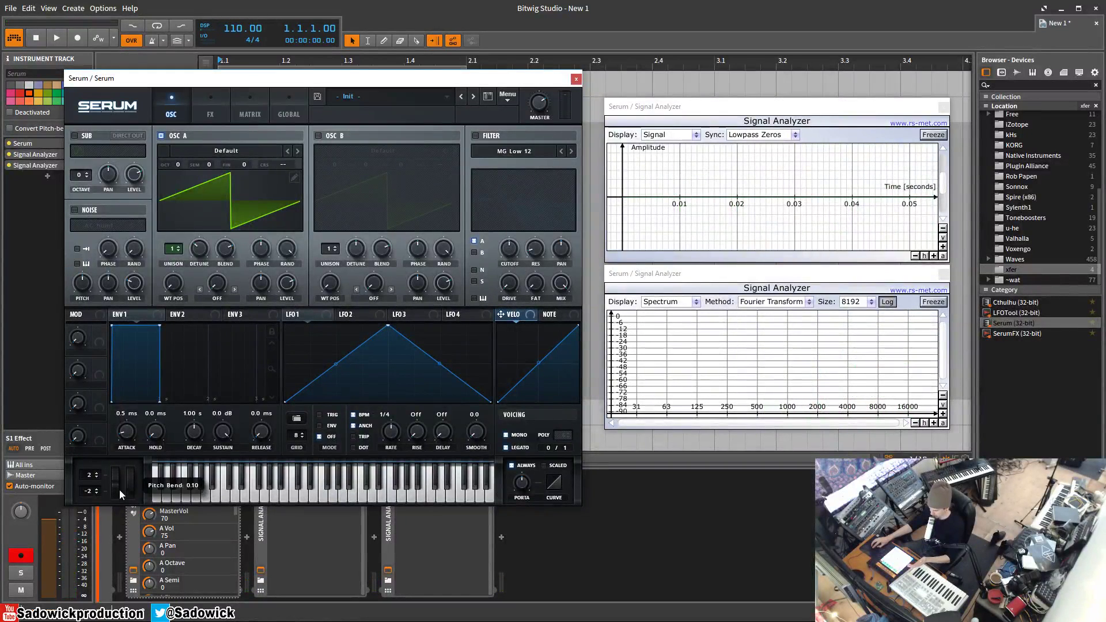
pyautogui.scroll(4, 80, 474)
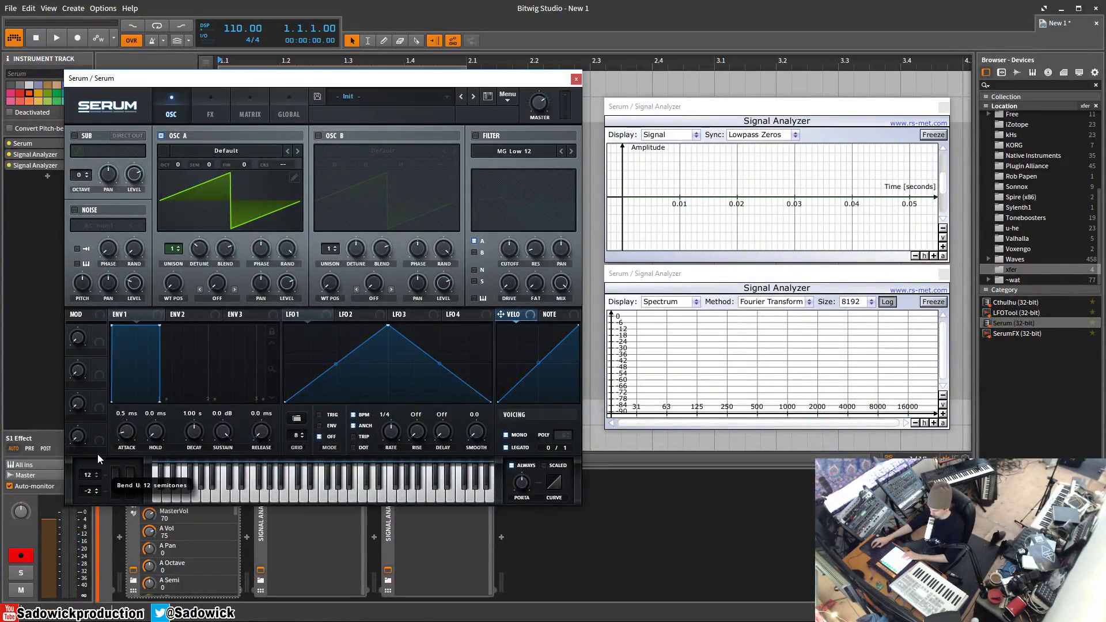
pyautogui.moveTo(90, 476); pyautogui.dragTo(88, 523)
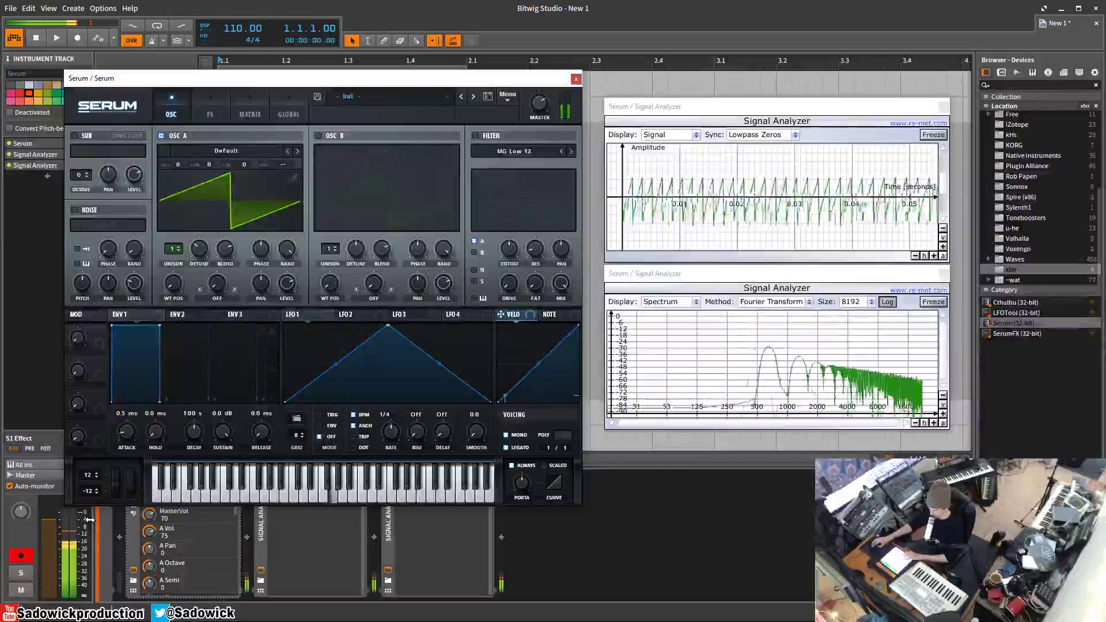
pyautogui.moveTo(113, 493)
pyautogui.mouseDown()
pyautogui.moveTo(112, 528)
pyautogui.moveTo(117, 466)
pyautogui.moveTo(100, 479)
pyautogui.moveTo(133, 471)
pyautogui.mouseUp()
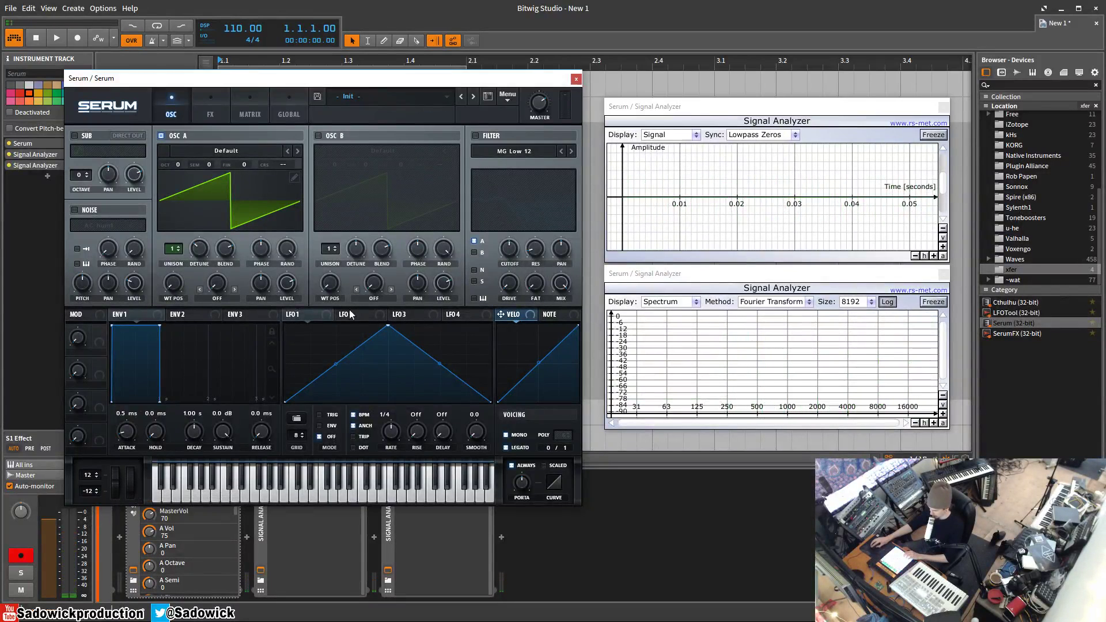
# Enable the filter, lower its cutoff, assign Mod Wheel to CUTOFF, and raise the wheel to 99%
pyautogui.click(475, 136)
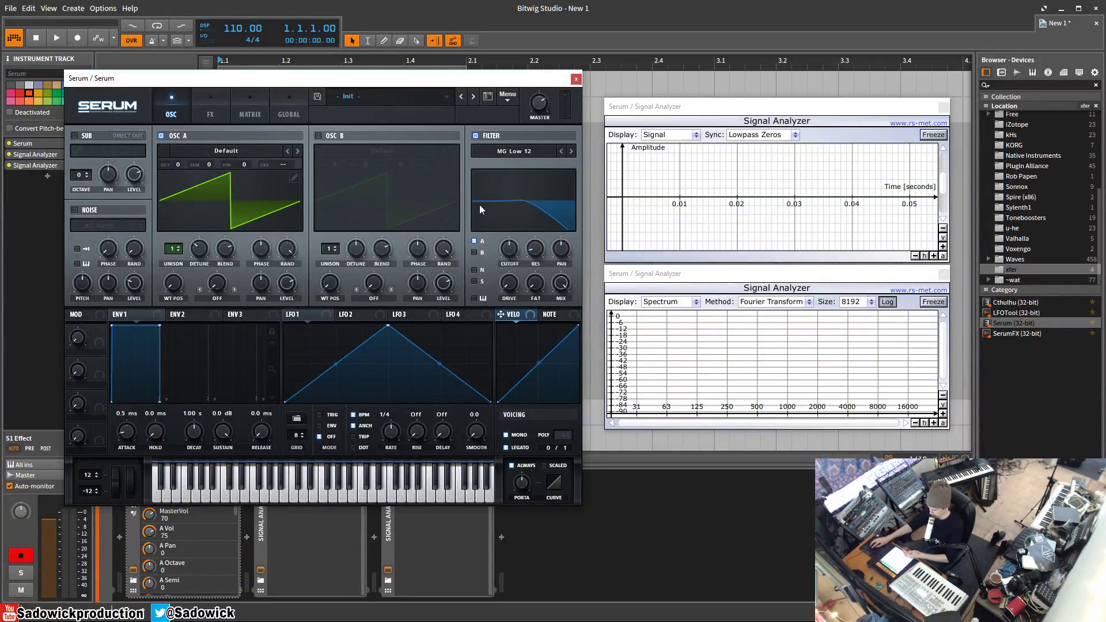
pyautogui.moveTo(508, 257); pyautogui.dragTo(507, 259)
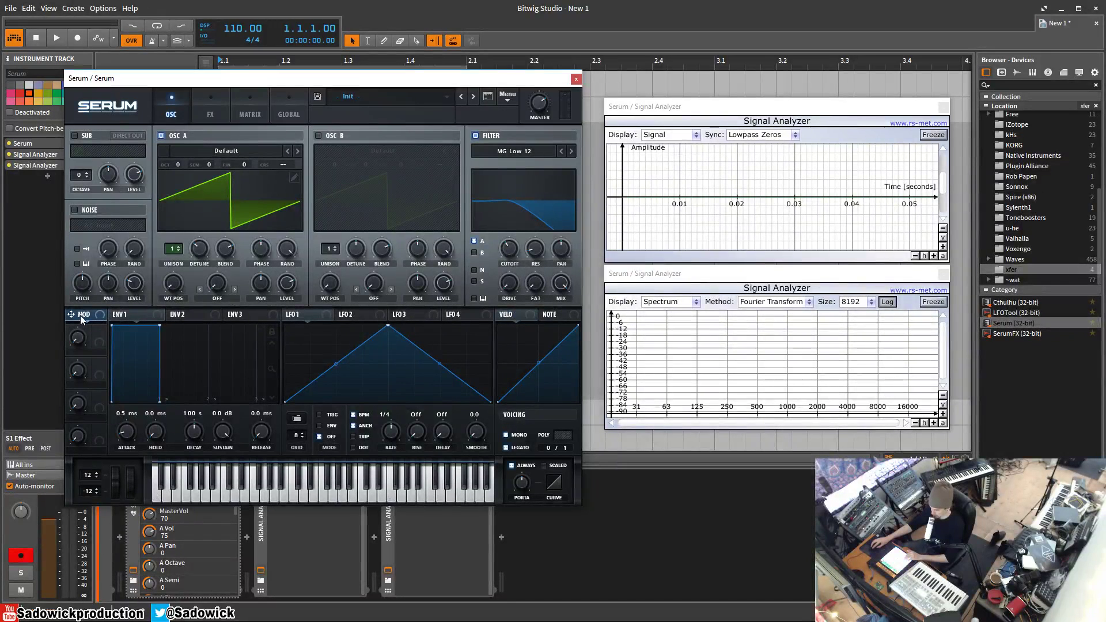
pyautogui.rightClick(514, 249)
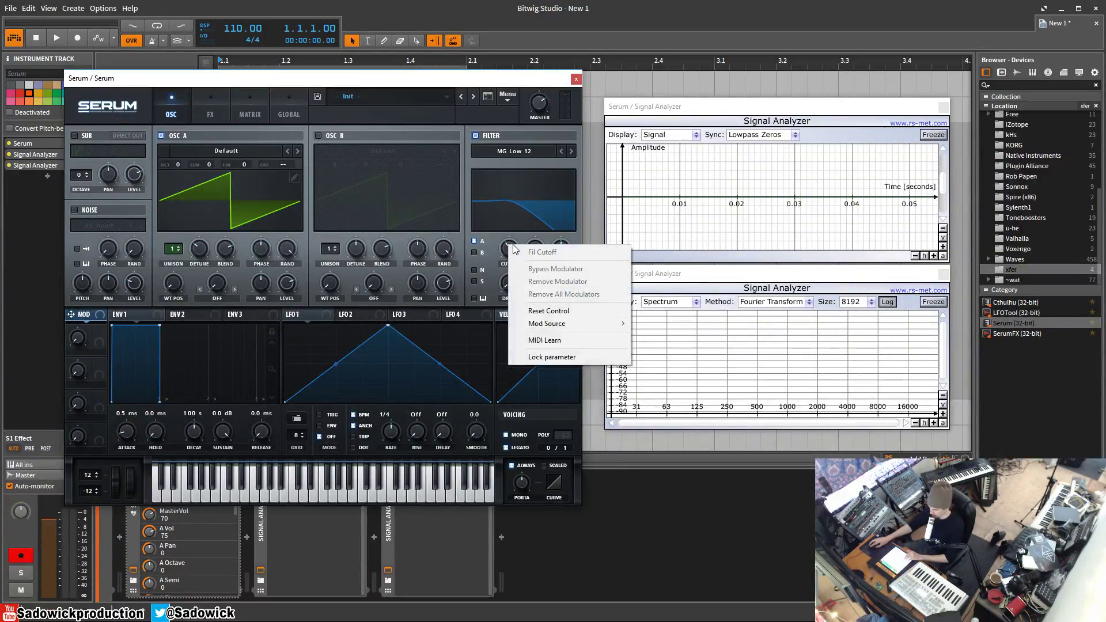
pyautogui.moveTo(565, 324)
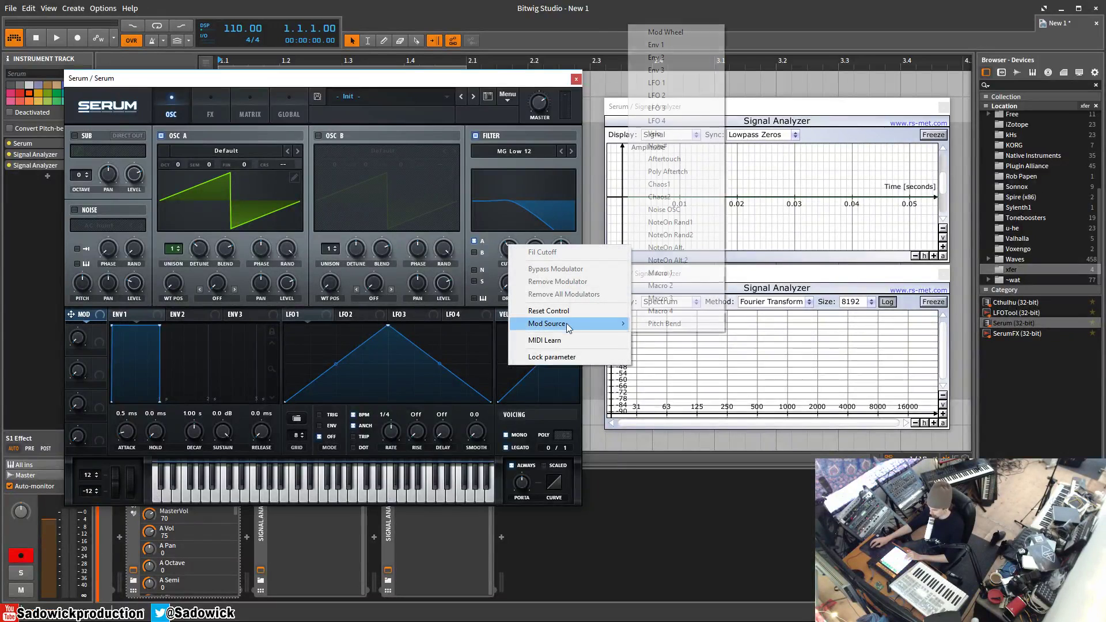
pyautogui.click(666, 32)
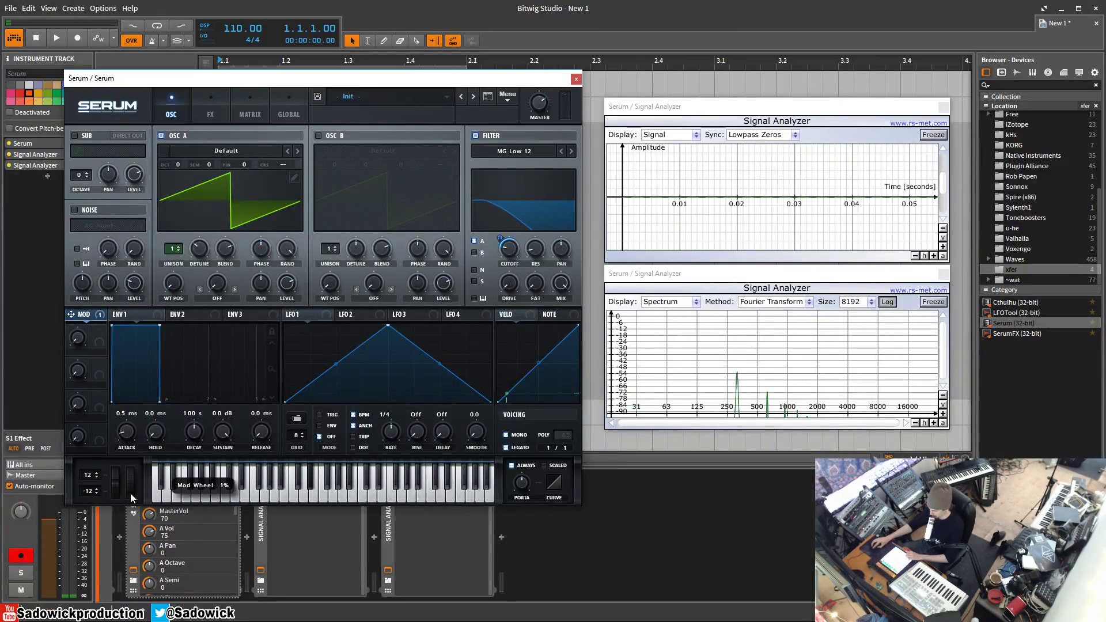
pyautogui.moveTo(130, 492); pyautogui.dragTo(141, 438)
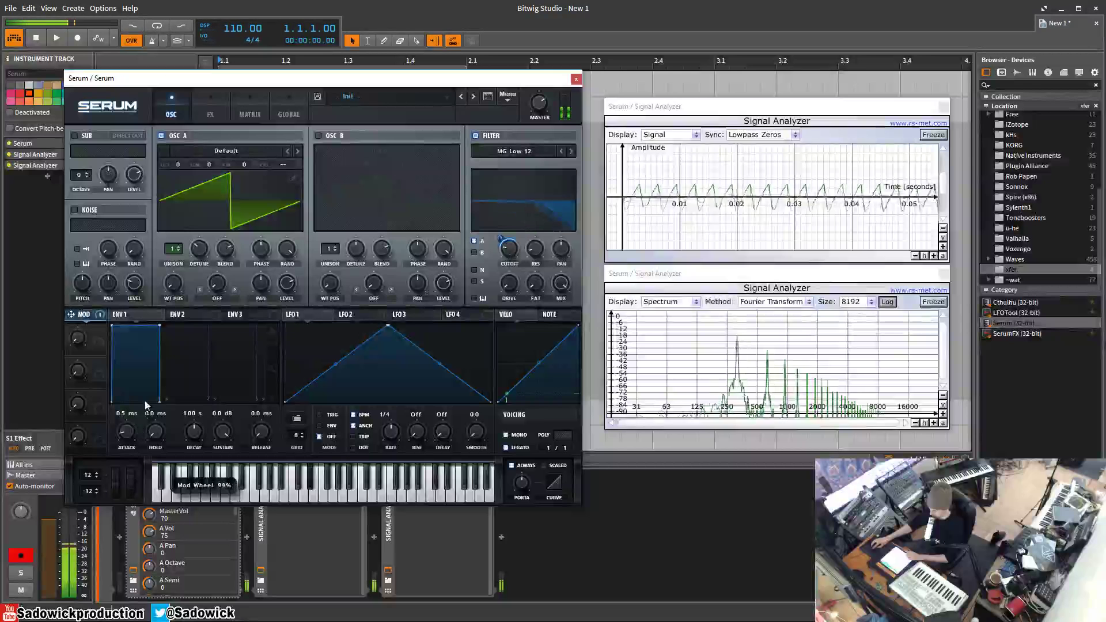